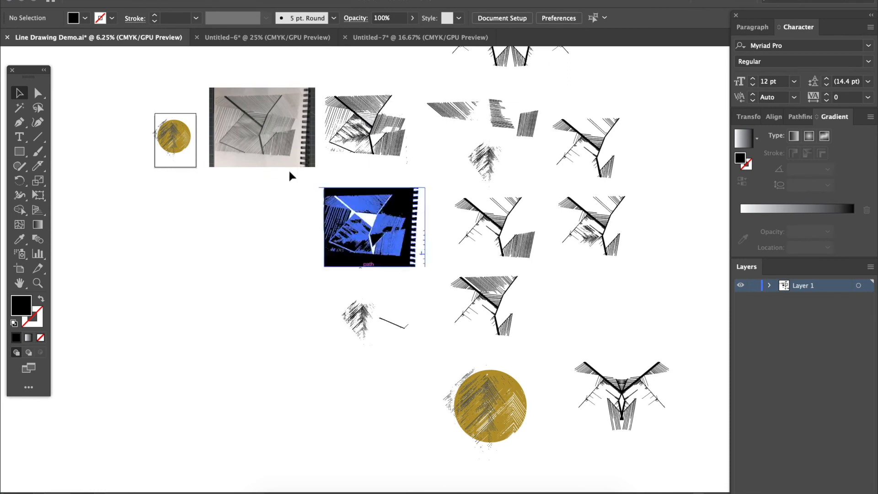
# Examine the sketchbook photo, its traced versions and the derived motifs across the Line Drawing Demo canvas.
pyautogui.press('super+equal')
pyautogui.scroll(10, 292, 168)
pyautogui.hscroll(-9, 291, 168)
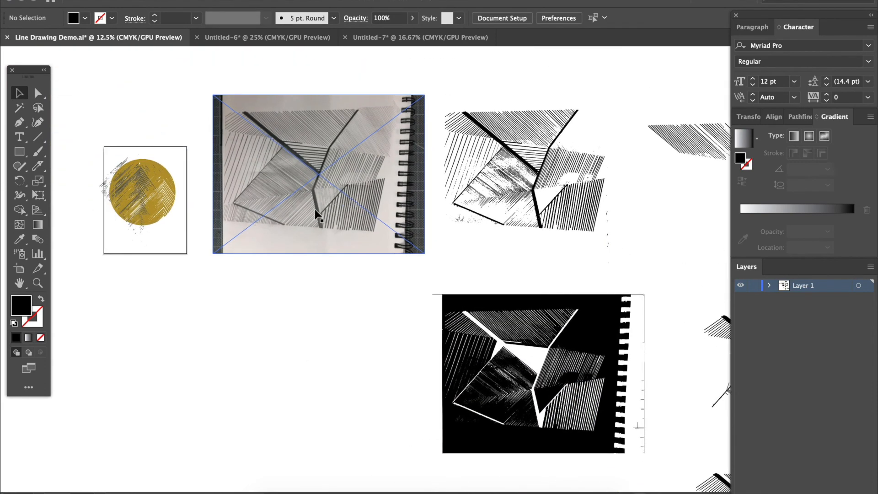
pyautogui.hscroll(9, 307, 215)
pyautogui.scroll(-1, 307, 215)
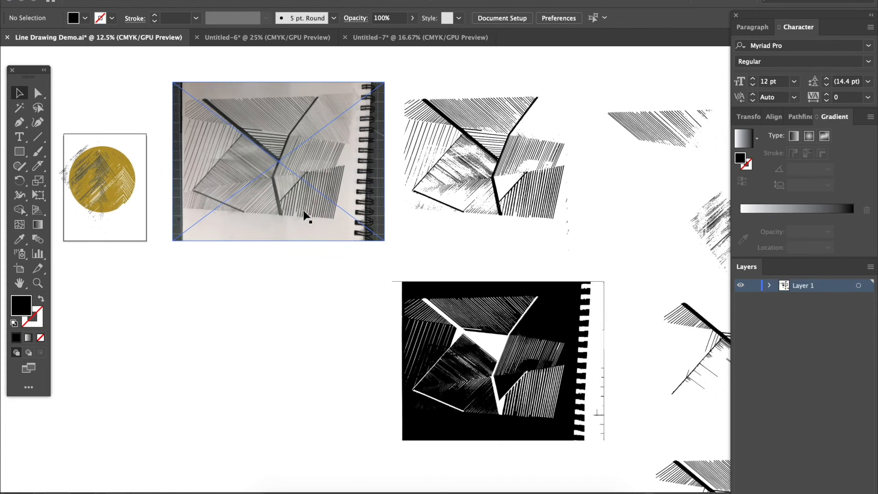
pyautogui.hscroll(1, 305, 215)
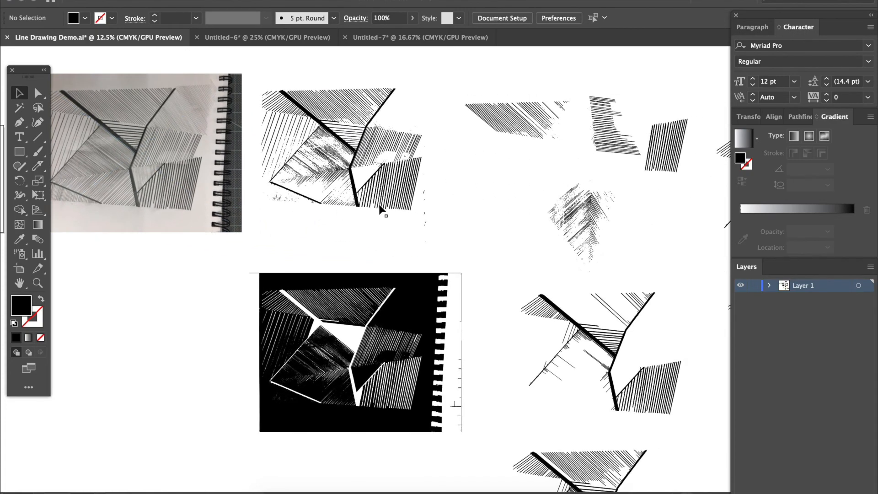
pyautogui.hscroll(4, 382, 208)
pyautogui.scroll(-1, 382, 208)
pyautogui.hscroll(7, 382, 210)
pyautogui.scroll(-1, 382, 210)
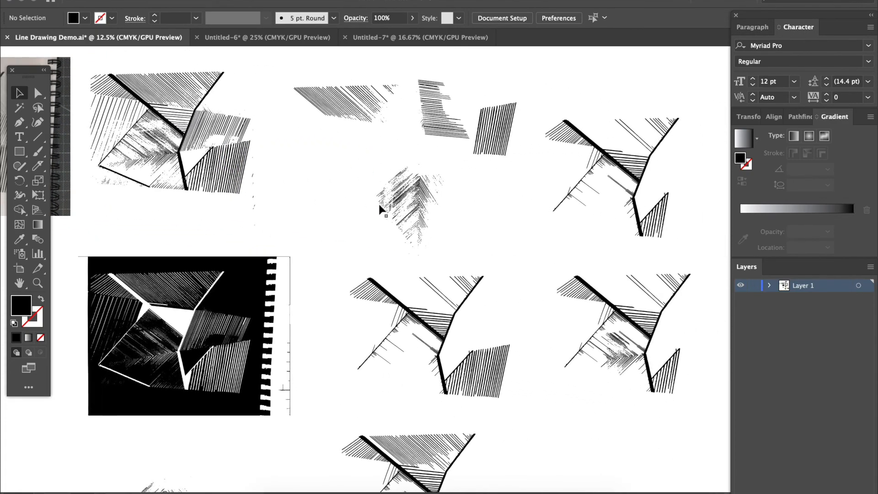
pyautogui.scroll(-20, 383, 211)
pyautogui.hscroll(4, 382, 211)
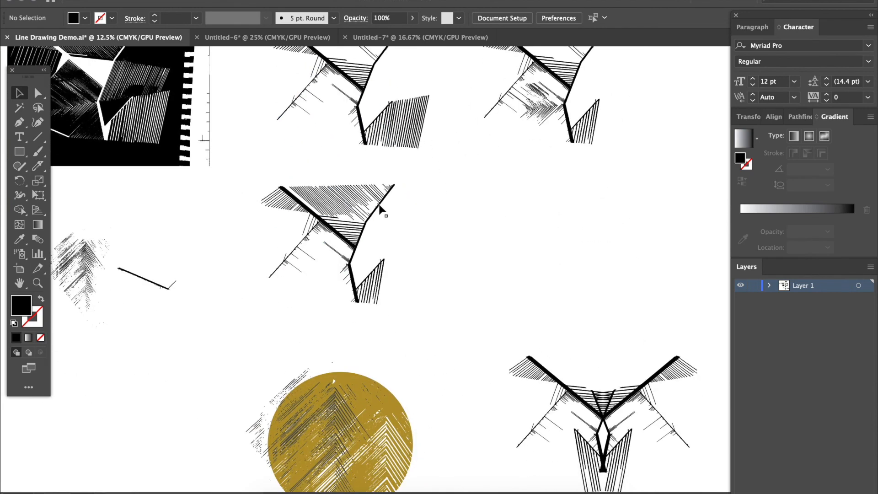
pyautogui.press('super+minus')
pyautogui.press('super+minus')
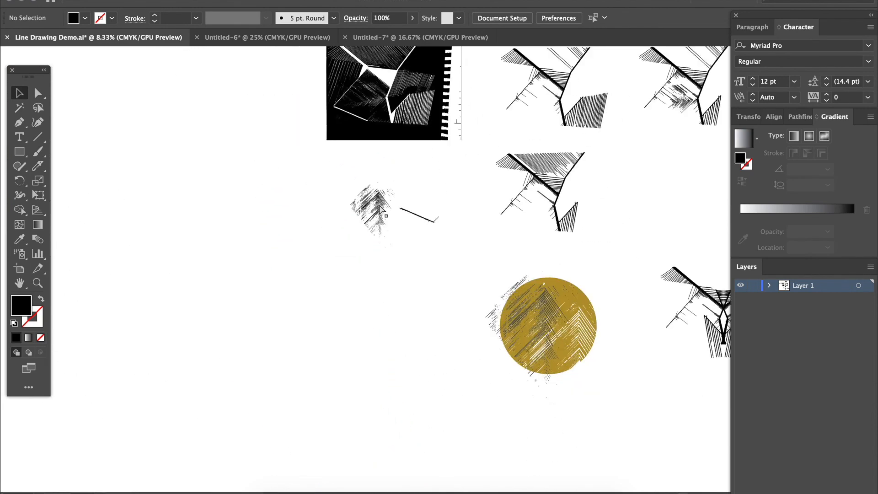
pyautogui.hscroll(7, 380, 206)
pyautogui.scroll(4, 379, 206)
pyautogui.hscroll(5, 382, 208)
pyautogui.scroll(3, 382, 208)
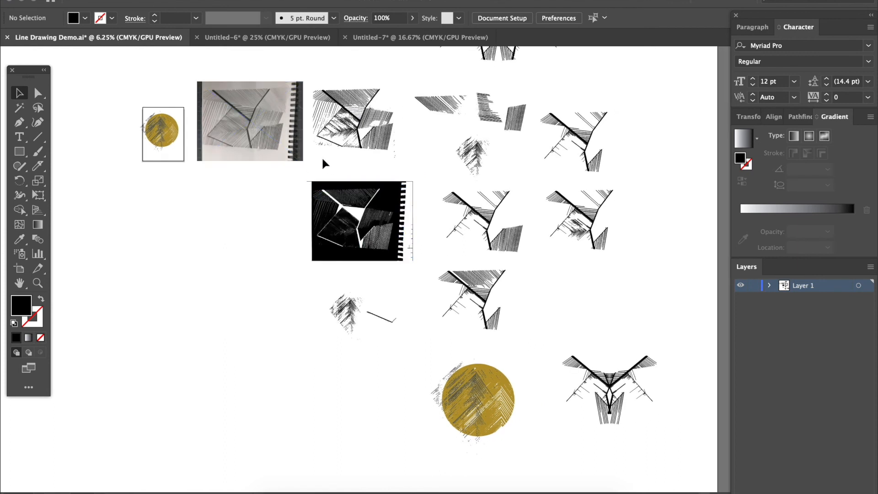
# Switch to Gravit Designer to view the Line Drawing Demo design, and bring up the Gravit Designer website in the browser.
pyautogui.hotkey('ctrl', 'Up')
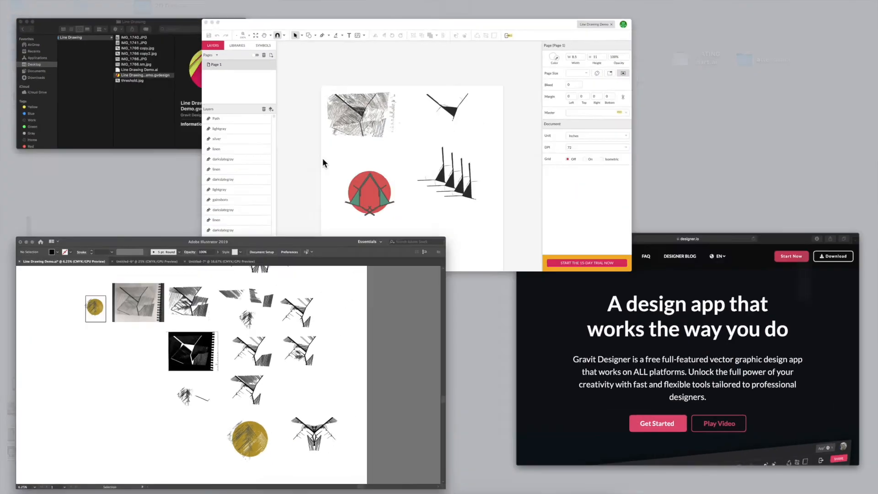
pyautogui.click(413, 220)
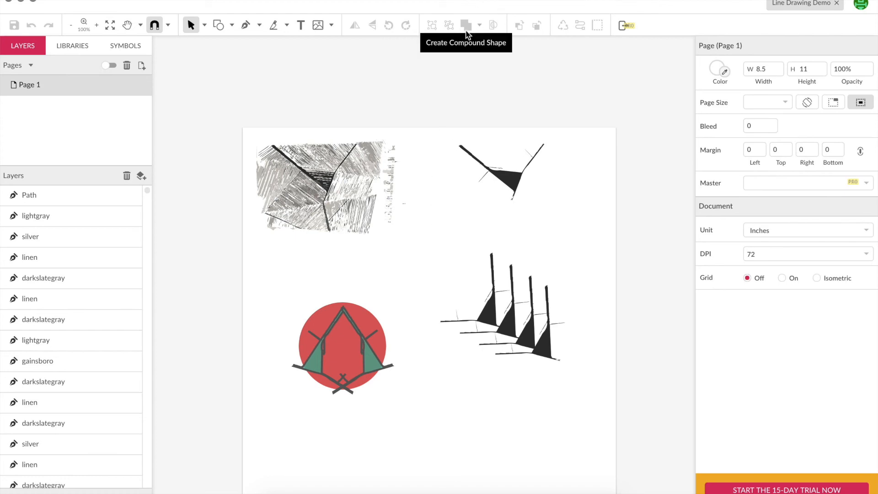
pyautogui.hotkey('ctrl', 'Up')
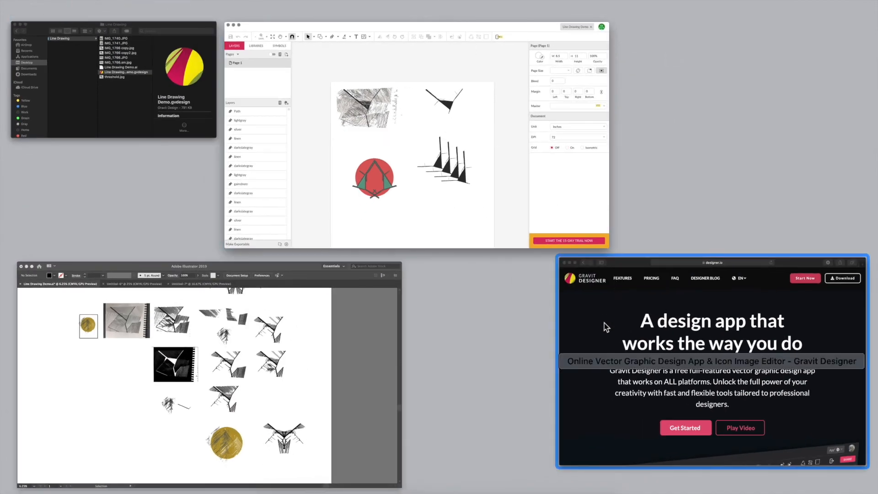
pyautogui.click(605, 323)
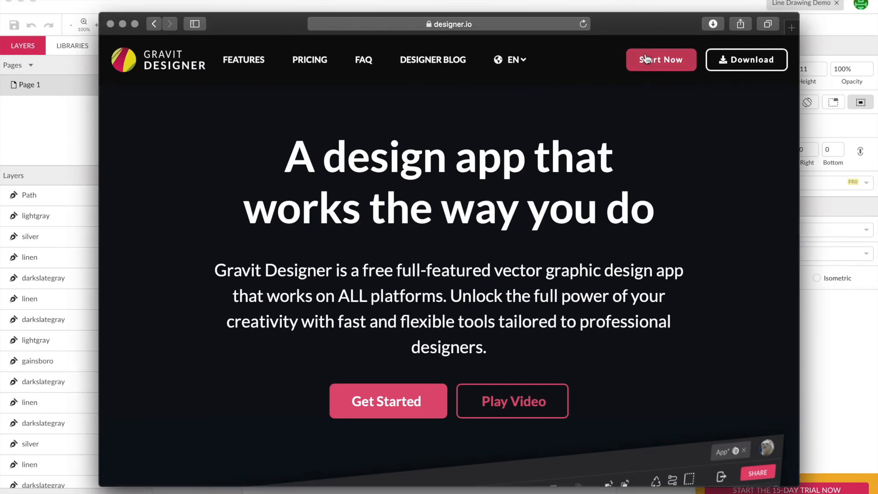
pyautogui.moveTo(625, 25); pyautogui.dragTo(613, 16)
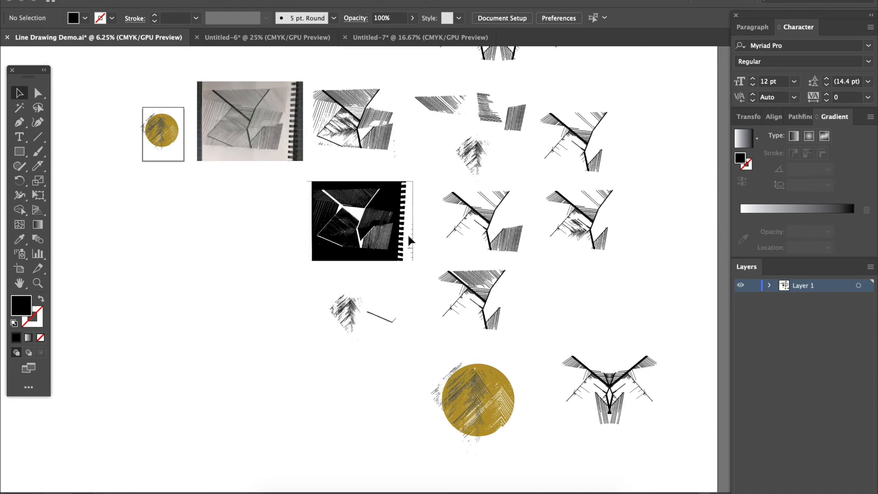
pyautogui.hotkey('ctrl', 'Up')
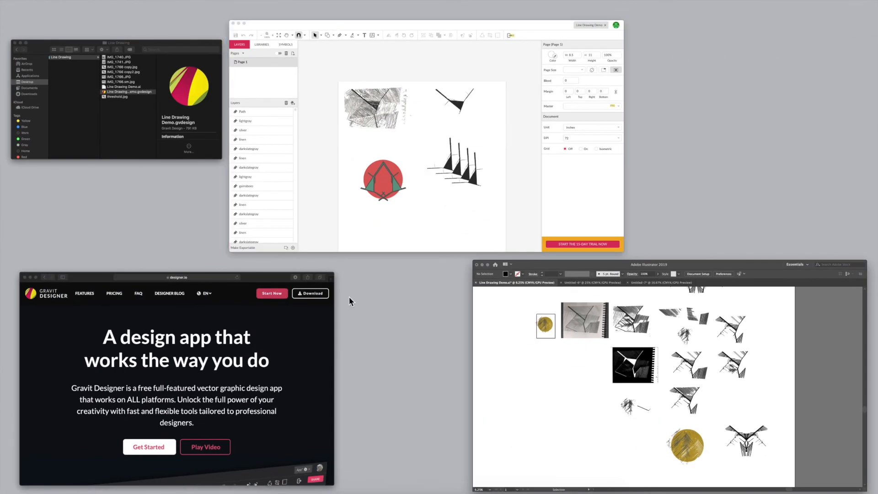
pyautogui.click(299, 328)
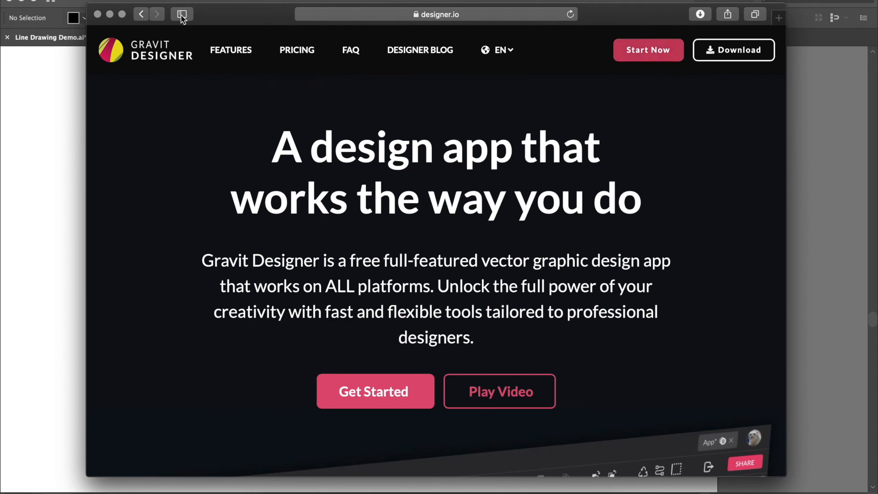
# Switch to Gravit Designer and create a new print design with the US-Letter Portrait (8.5x11 in) paper size.
pyautogui.hotkey('ctrl', 'Up')
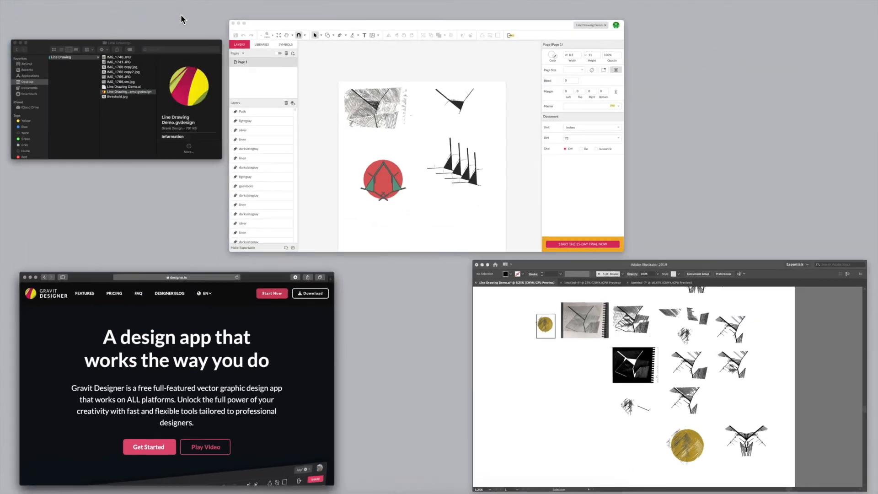
pyautogui.click(411, 230)
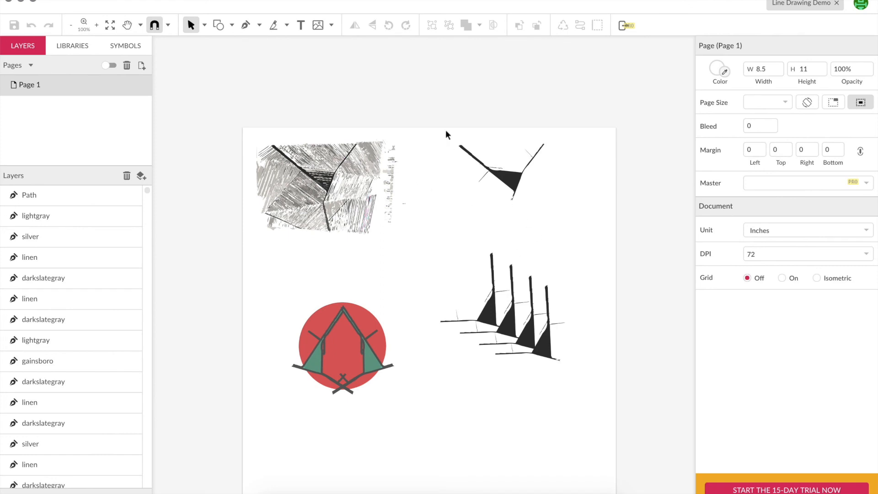
pyautogui.click(116, 0)
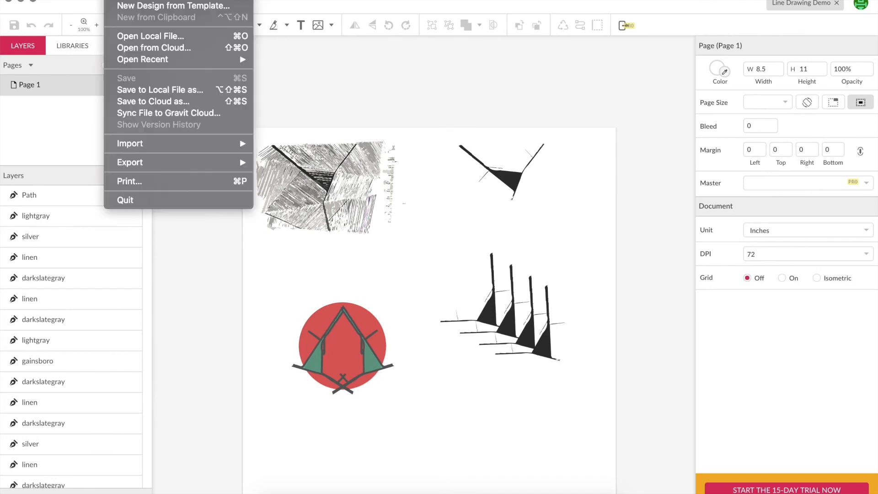
pyautogui.click(119, 1)
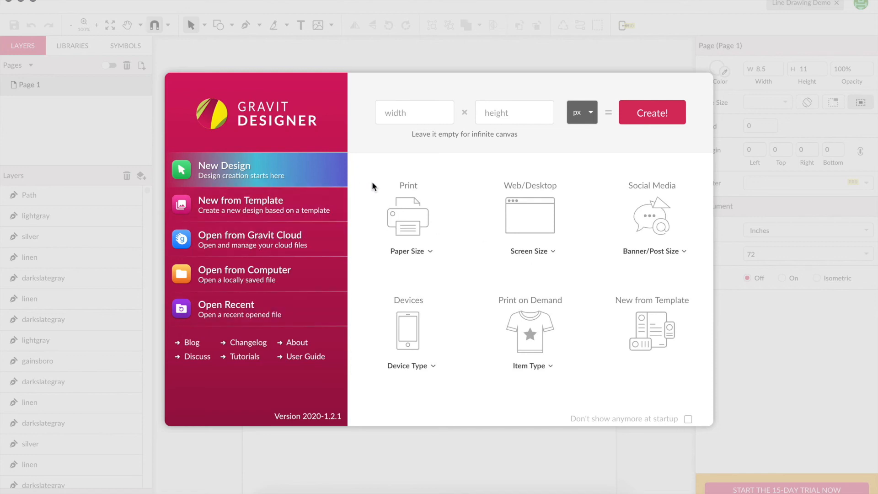
pyautogui.click(424, 114)
pyautogui.click(408, 218)
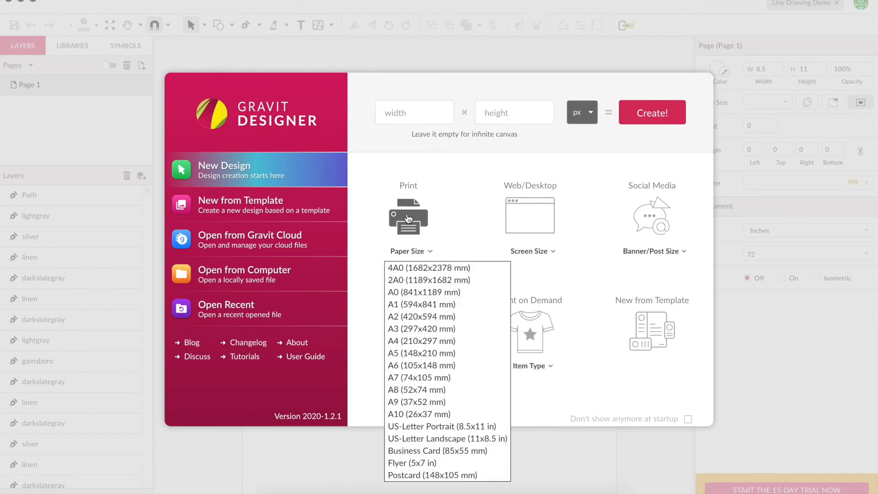
pyautogui.click(442, 427)
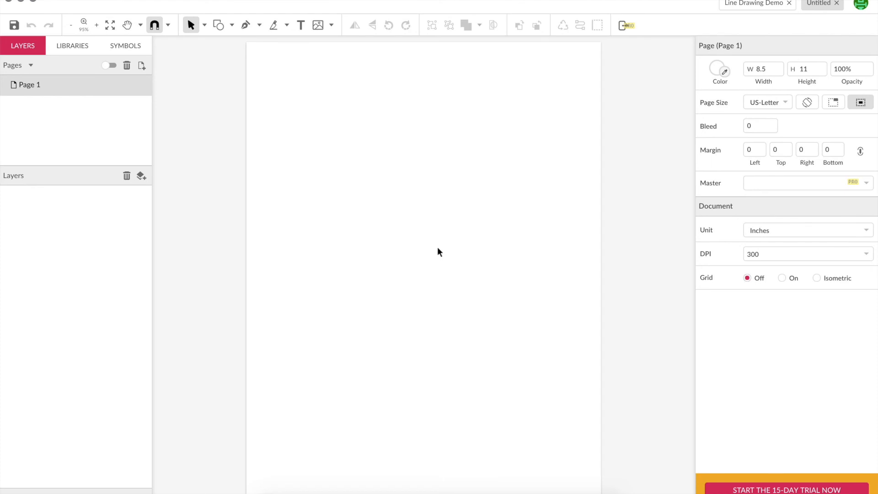
# Adjust the zoom until the whole blank page is in view.
pyautogui.press('super+minus')
pyautogui.press('super+minus')
pyautogui.press('super+minus')
pyautogui.press('super+minus')
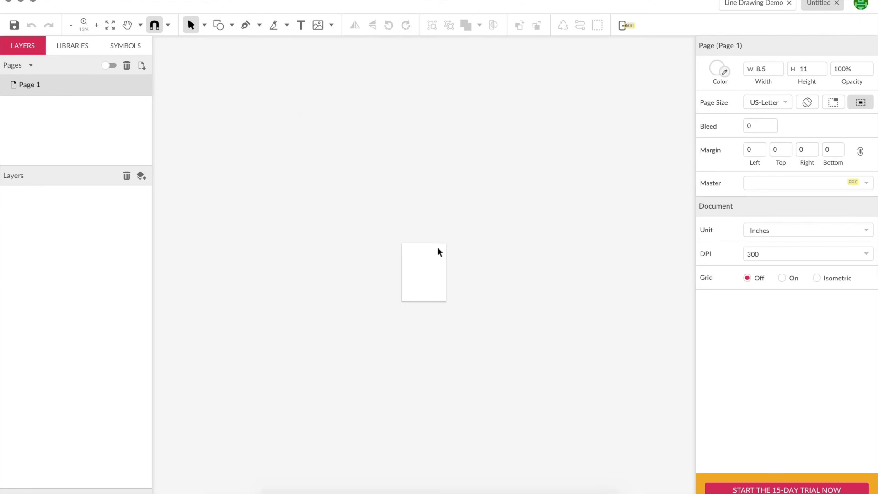
pyautogui.press('super+0')
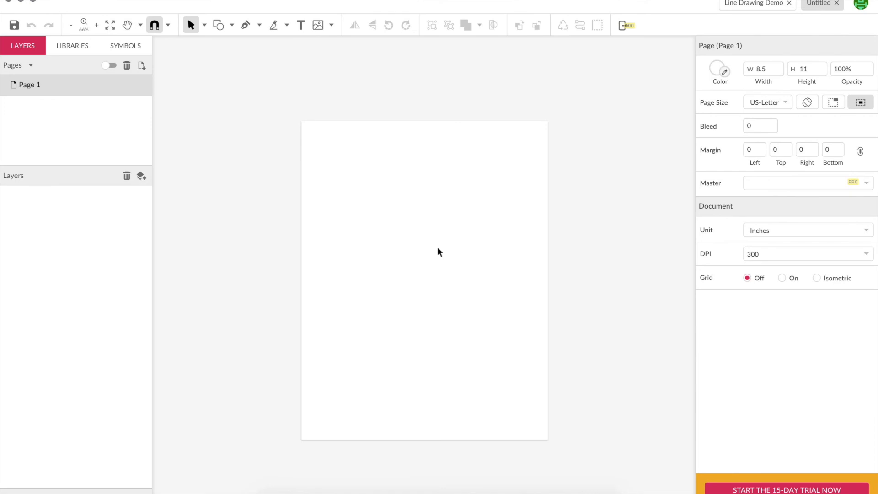
pyautogui.press('super+minus')
pyautogui.press('super+minus')
pyautogui.press('super+plus')
pyautogui.press('super+plus')
pyautogui.press('super+plus')
pyautogui.press('super+minus')
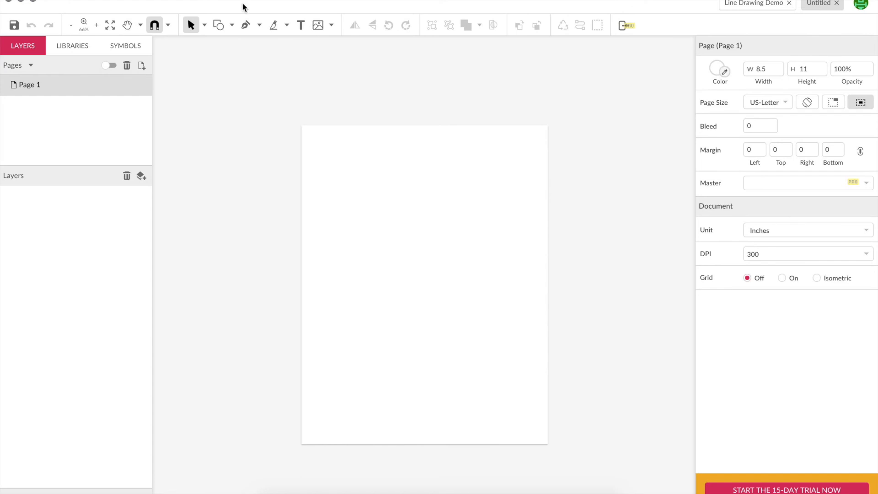
# Switch to the Line Drawing folder in Finder and preview IMG_1766.sm.jpg.
pyautogui.hotkey('ctrl', 'Up')
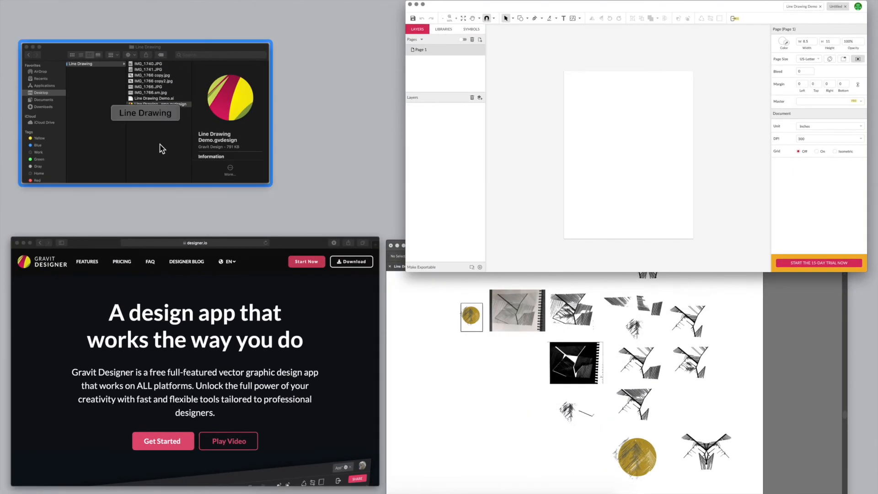
pyautogui.click(161, 148)
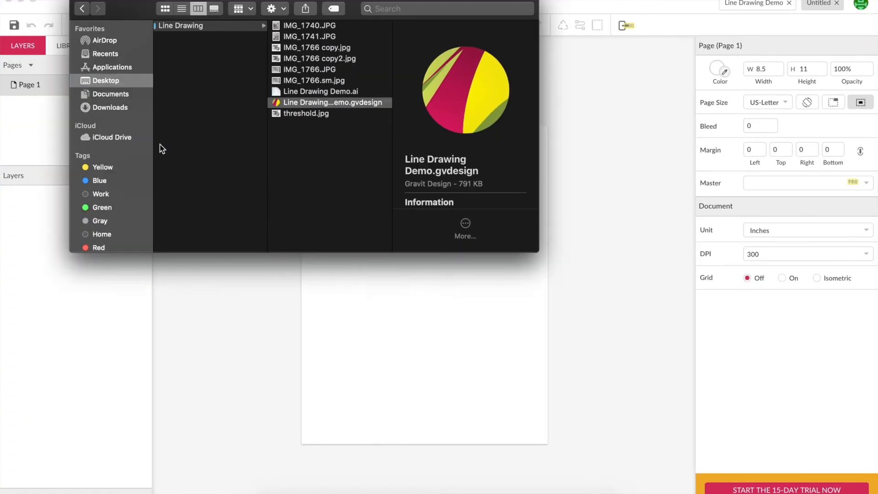
pyautogui.click(320, 83)
pyautogui.press('space')
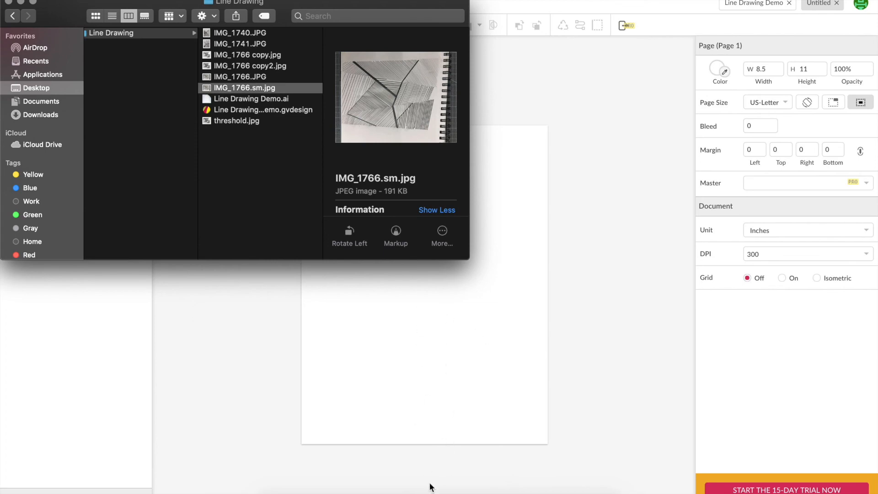
# View the Line Drawing Demo artwork in Illustrator, and return to the blank page in Gravit Designer.
pyautogui.hotkey('ctrl', 'Up')
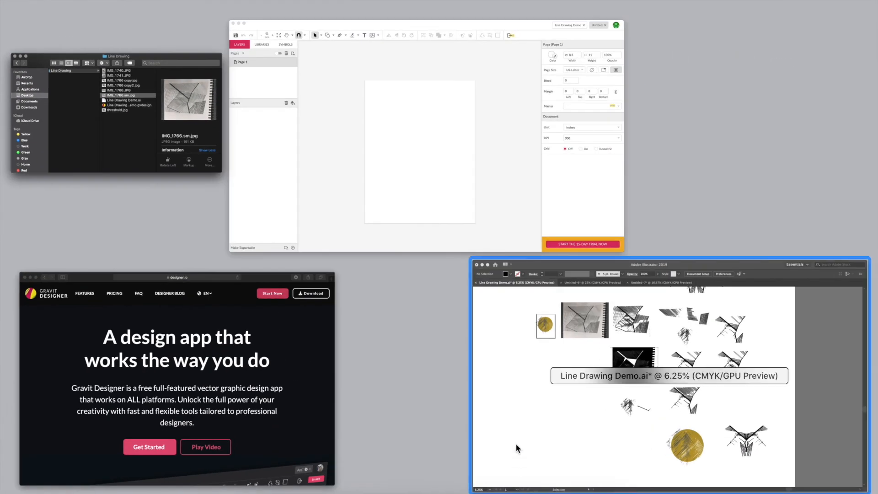
pyautogui.click(517, 448)
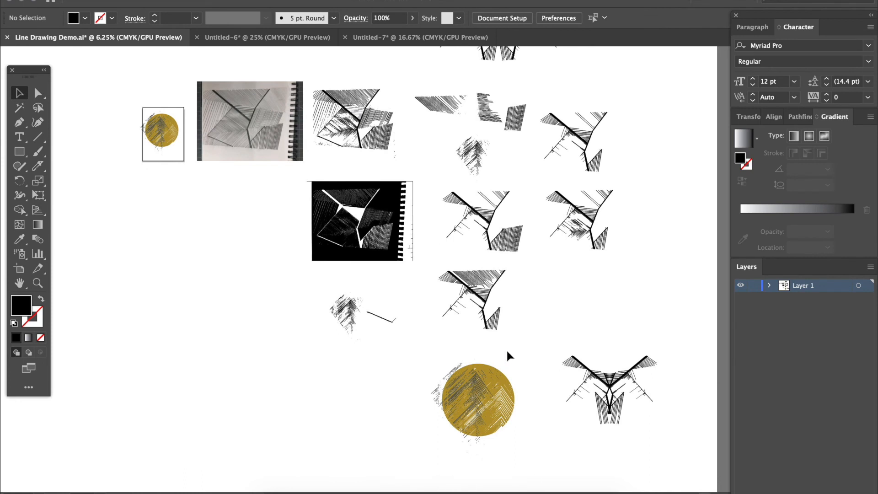
pyautogui.hotkey('ctrl', 'Up')
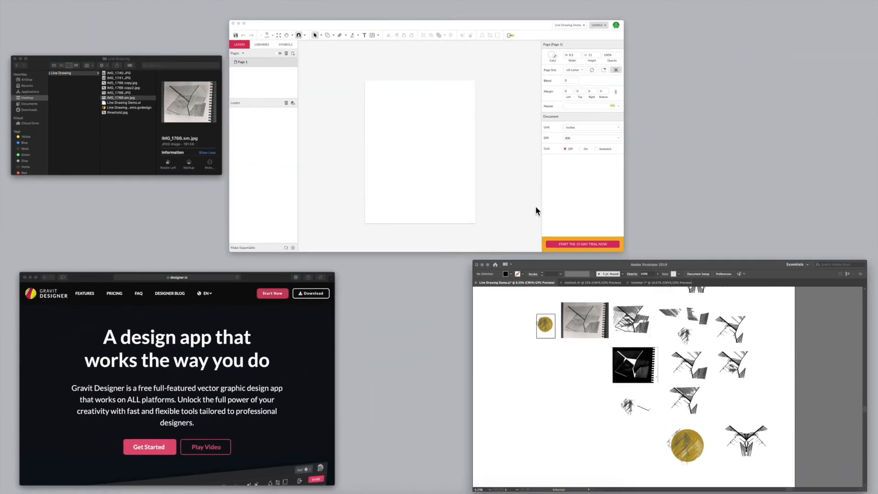
pyautogui.click(295, 170)
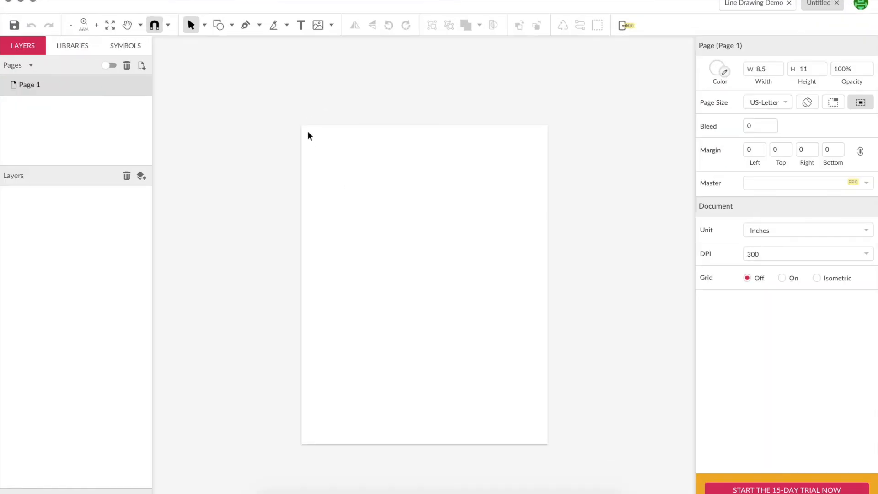
# Switch to the Line Drawing folder in Finder and preview the full-size photo IMG_1766.JPG.
pyautogui.hotkey('ctrl', 'Up')
pyautogui.click(180, 133)
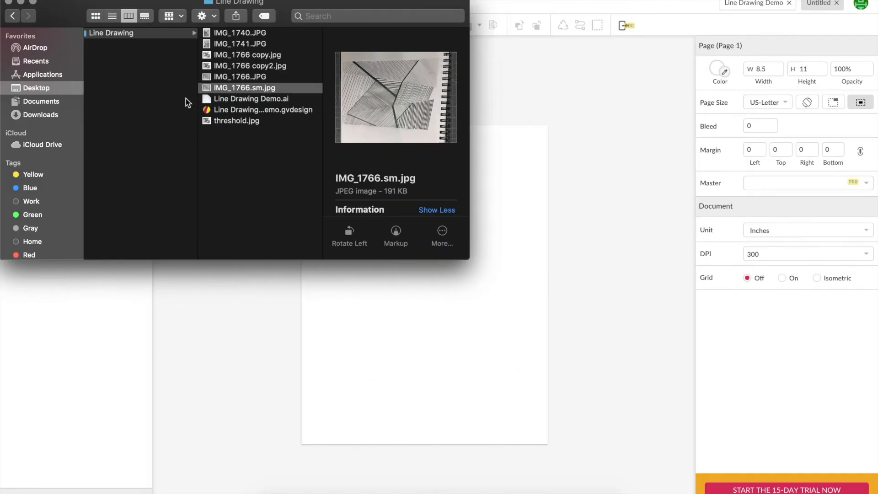
pyautogui.click(253, 79)
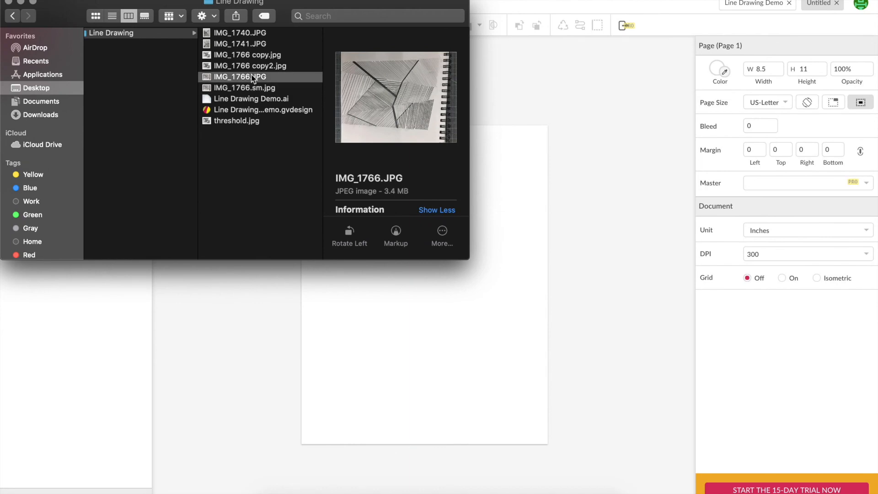
pyautogui.press('space')
pyautogui.press('space')
# Place IMG_1766.sm.jpg from the Finder folder into the blank Gravit Designer page and move it to about X 0.68, Y 2.3 in.
pyautogui.click(264, 89)
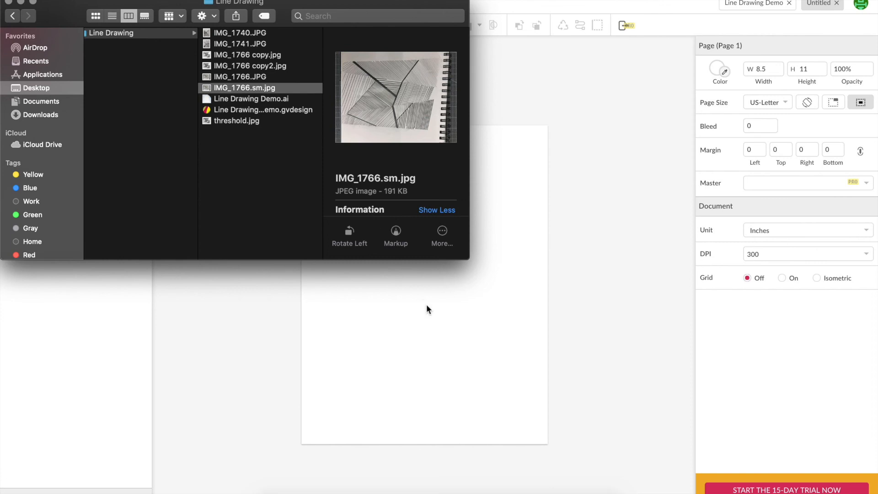
pyautogui.moveTo(251, 89); pyautogui.dragTo(435, 330)
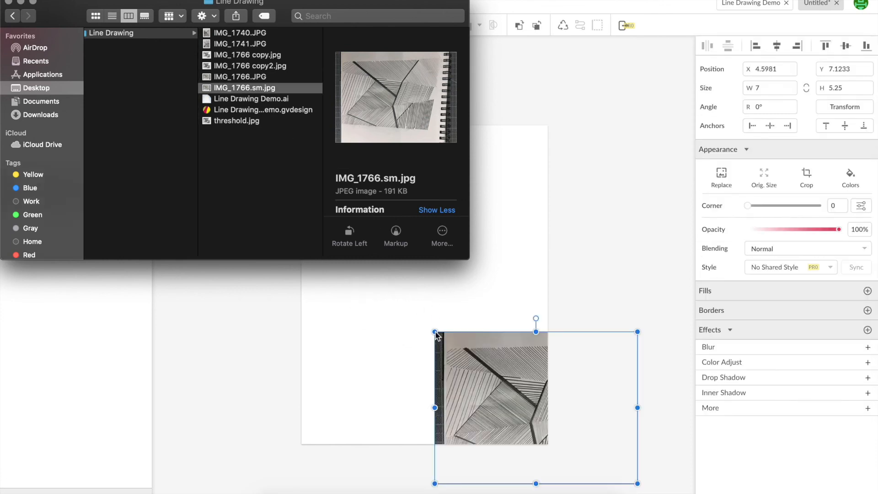
pyautogui.click(468, 373)
pyautogui.moveTo(468, 373); pyautogui.dragTo(360, 220)
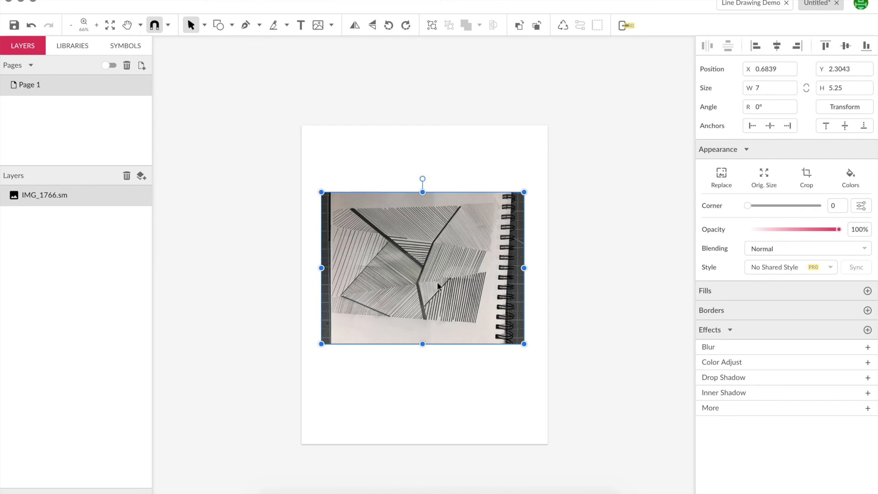
# Switch to the Line Drawing folder in Finder, look over its files, and close the Finder window.
pyautogui.hotkey('ctrl', 'Up')
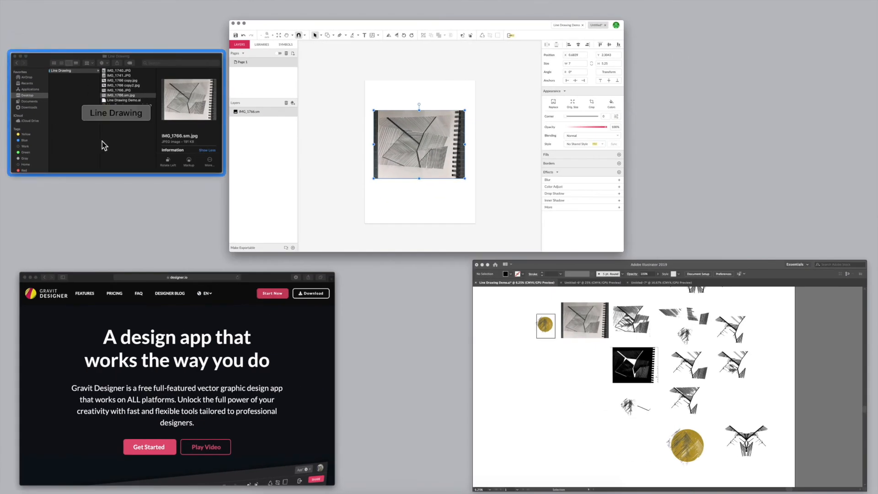
pyautogui.click(104, 142)
pyautogui.moveTo(122, 2); pyautogui.dragTo(136, 17)
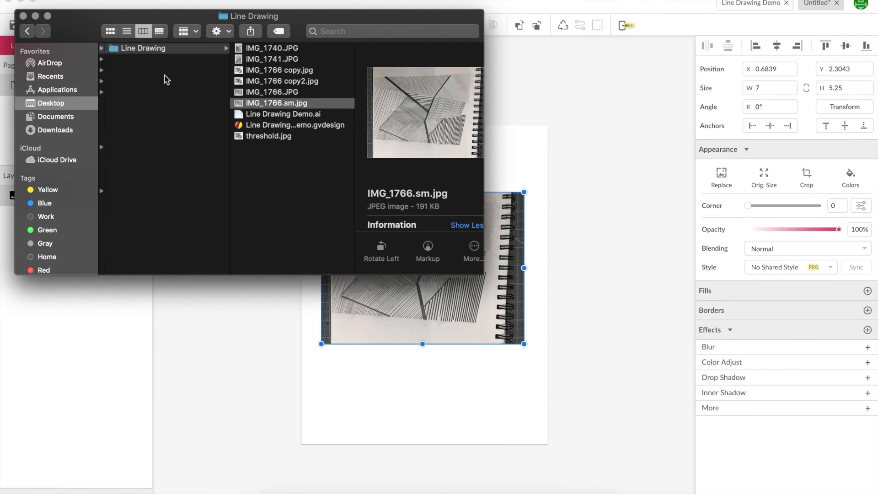
pyautogui.hscroll(-3, 164, 75)
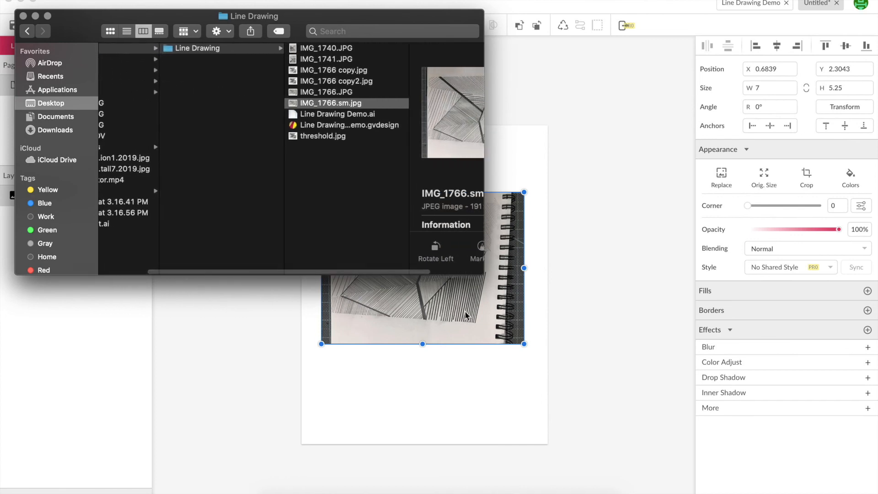
pyautogui.click(23, 16)
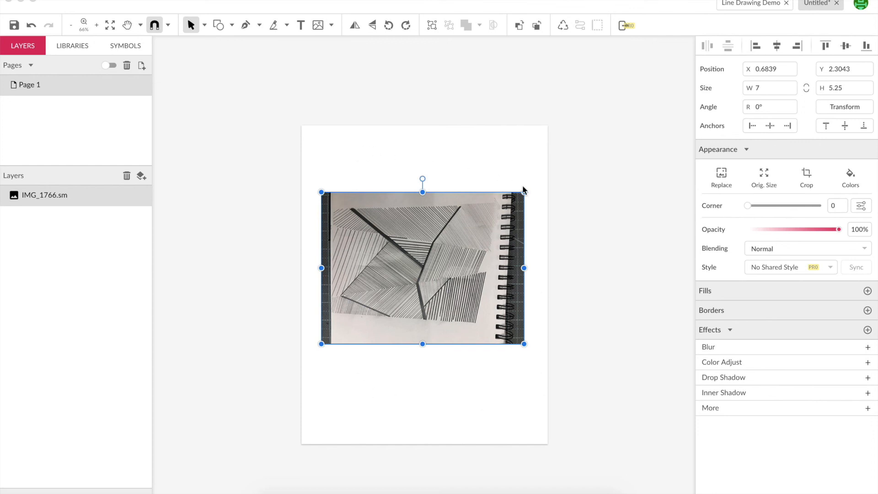
# Compare the small placed photo with the whole Line Drawing Demo artwork in Illustrator, and return to the Gravit Designer page.
pyautogui.press('super+minus')
pyautogui.press('super+minus')
pyautogui.press('super+minus')
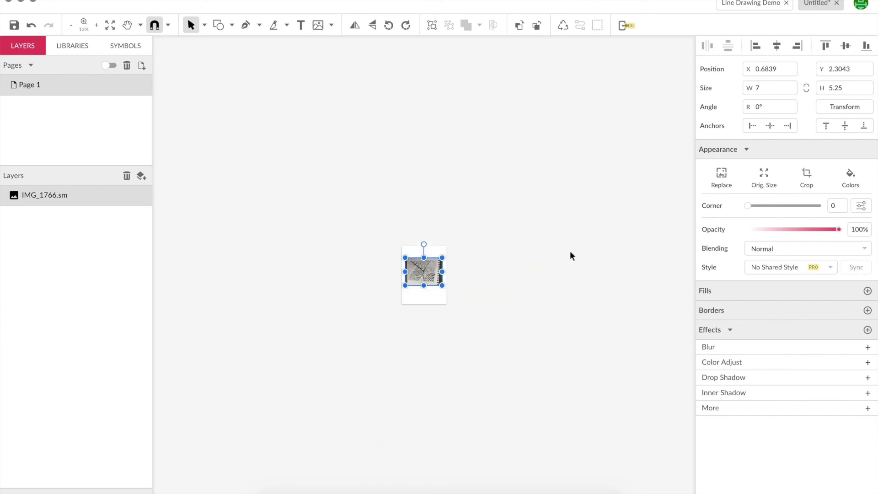
pyautogui.hotkey('ctrl', 'Up')
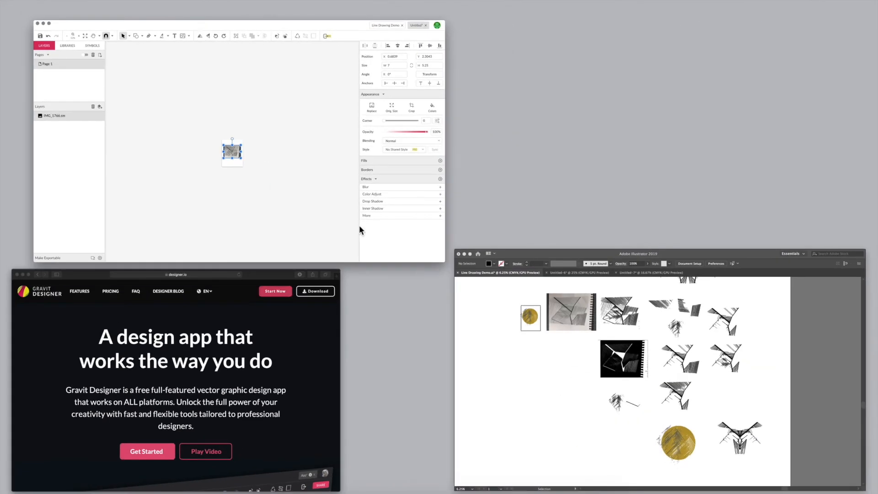
pyautogui.click(506, 400)
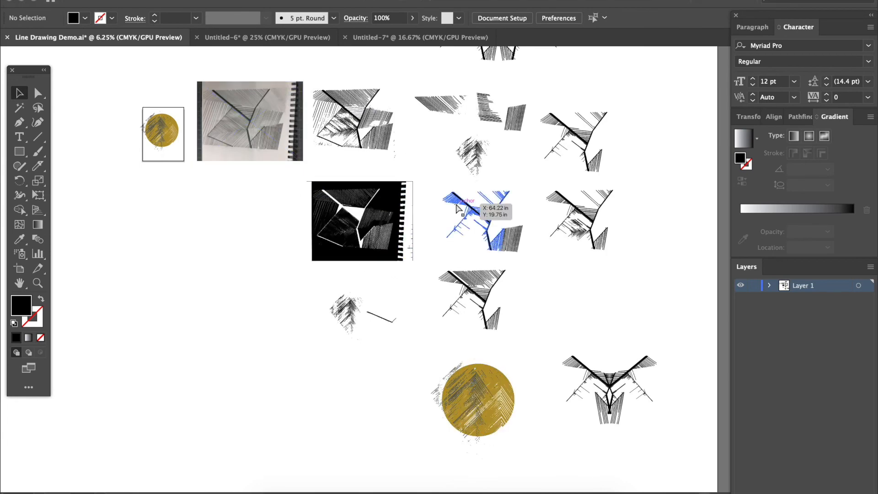
pyautogui.press('super+minus')
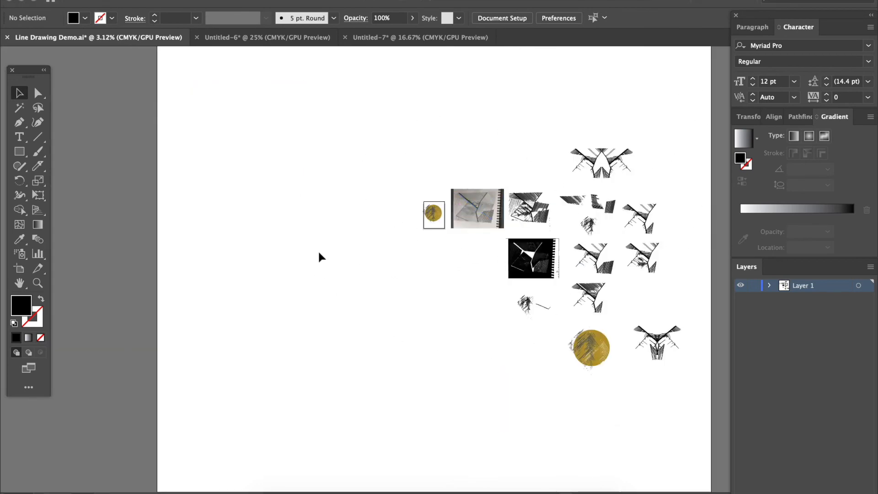
pyautogui.hotkey('ctrl', 'Up')
pyautogui.click(295, 235)
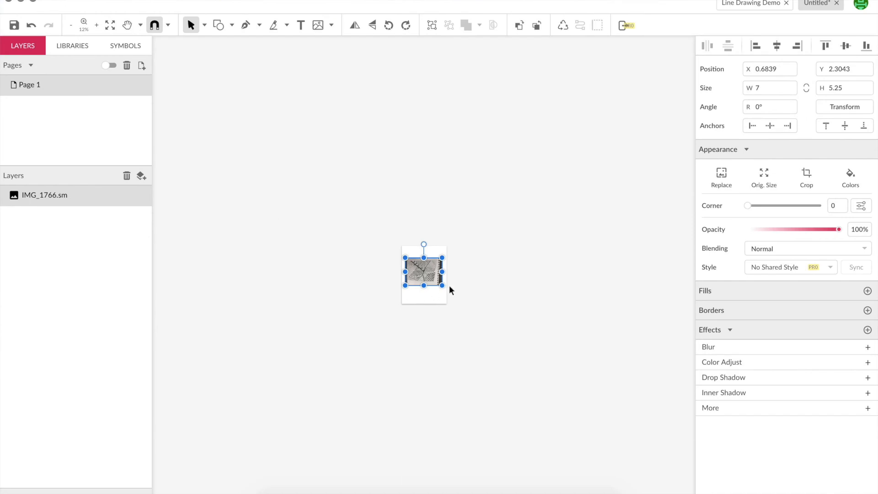
# Try scaling the photo proportionally to about 3.16 × 2.37 in and non-proportionally to about 1.14 × 4.60 in, undoing each resize.
pyautogui.press('super+plus')
pyautogui.press('super+plus')
pyautogui.press('super+plus')
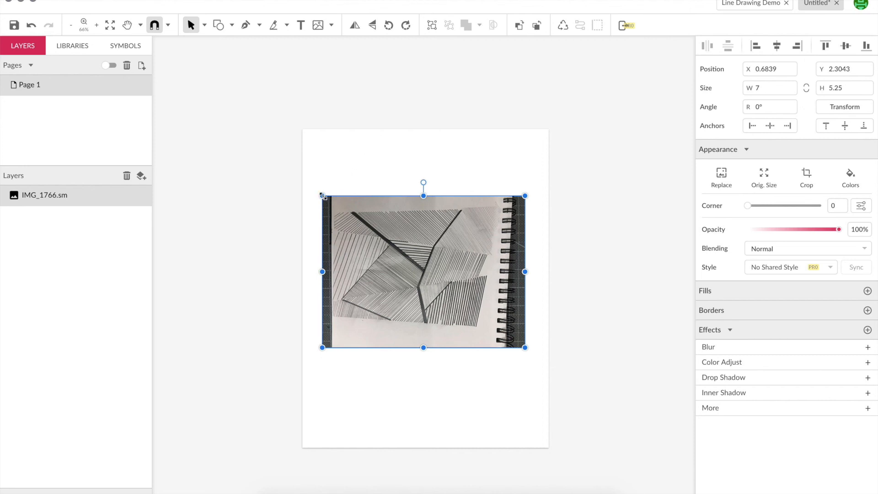
pyautogui.moveTo(322, 196); pyautogui.dragTo(434, 305)
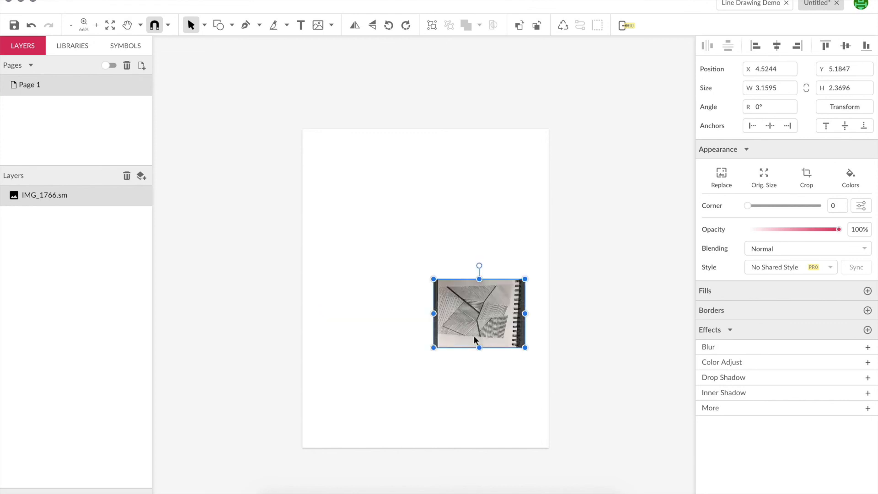
pyautogui.hotkey('ctrl', 'z')
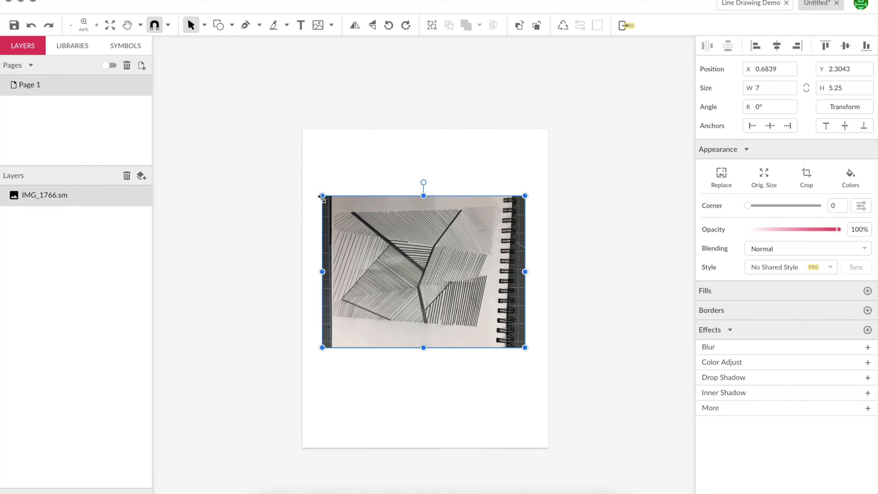
pyautogui.moveTo(322, 196); pyautogui.dragTo(492, 214)
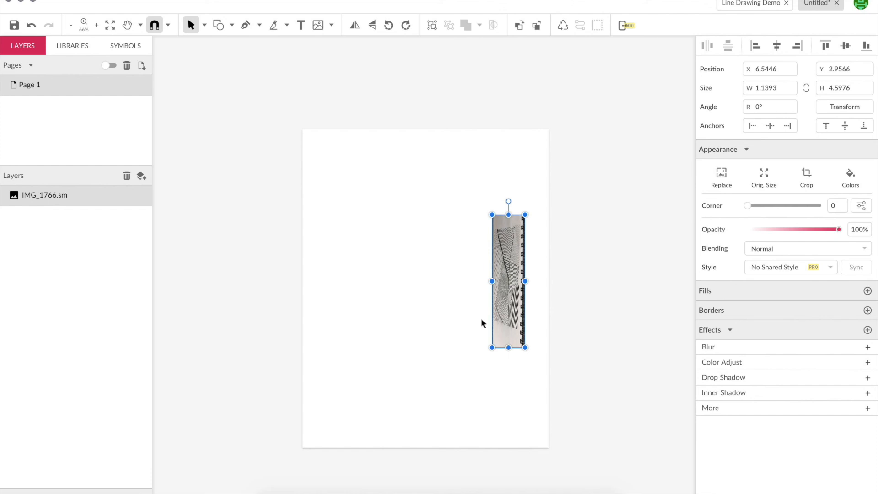
pyautogui.hotkey('ctrl', 'z')
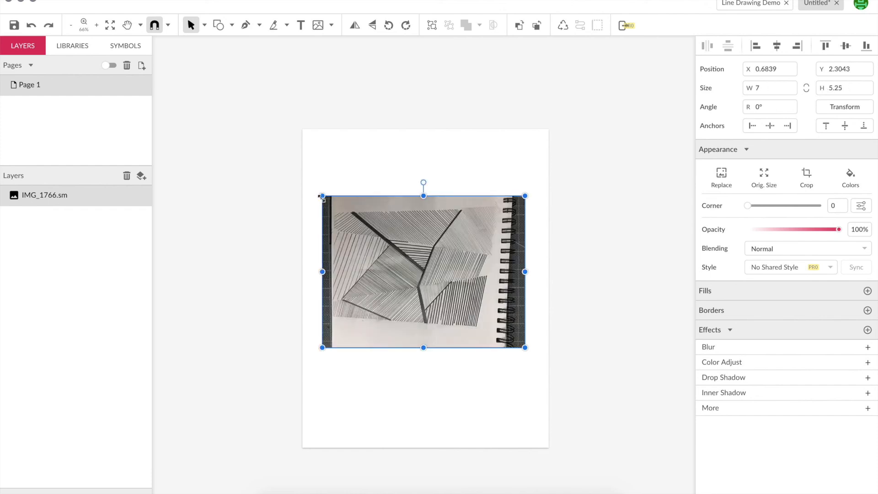
# Scale the photo down proportionally to about 3.31 × 2.48 in and move it to about X 0.42, Y 0.44 in.
pyautogui.moveTo(320, 196); pyautogui.dragTo(429, 295)
pyautogui.moveTo(472, 314); pyautogui.dragTo(359, 185)
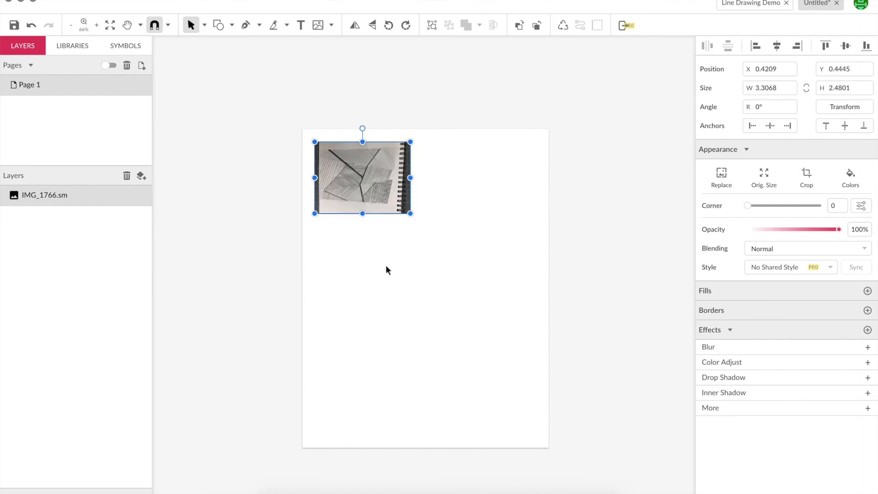
# Convert the placed photo into vector shapes with Vectorize Image.
pyautogui.press('super+plus')
pyautogui.press('super+plus')
pyautogui.hscroll(1, 420, 270)
pyautogui.hscroll(1, 419, 271)
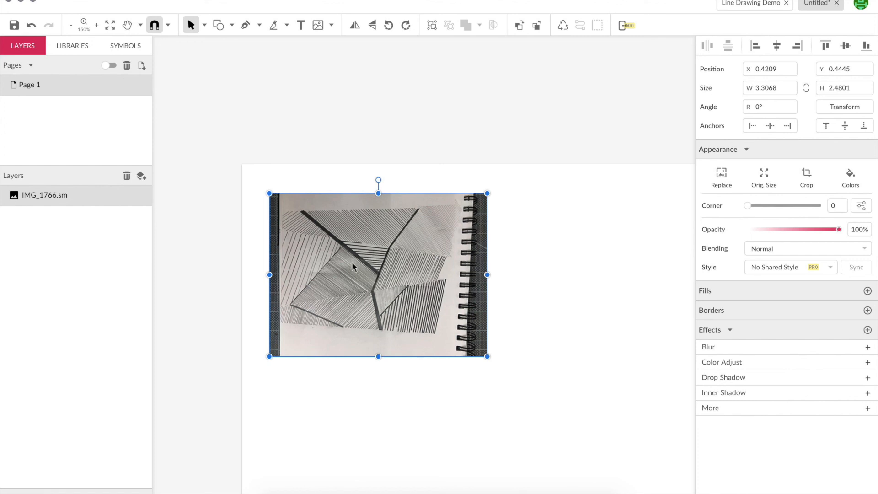
pyautogui.click(170, 0)
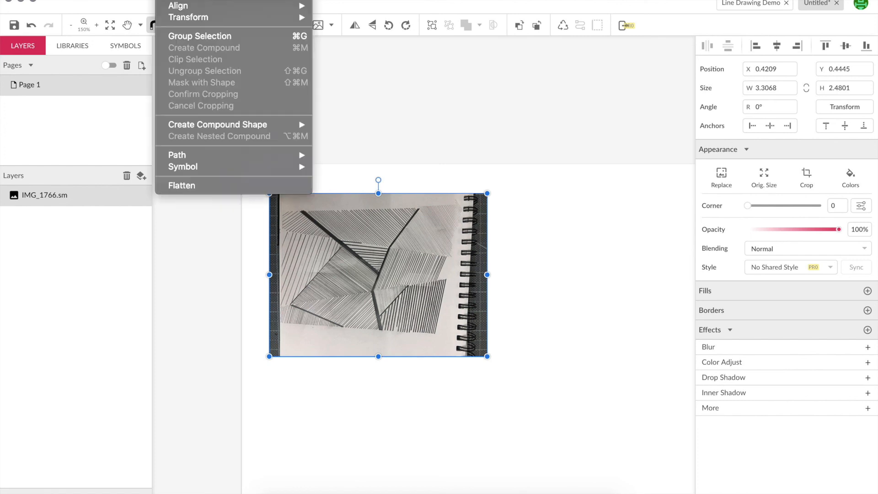
pyautogui.moveTo(191, 157)
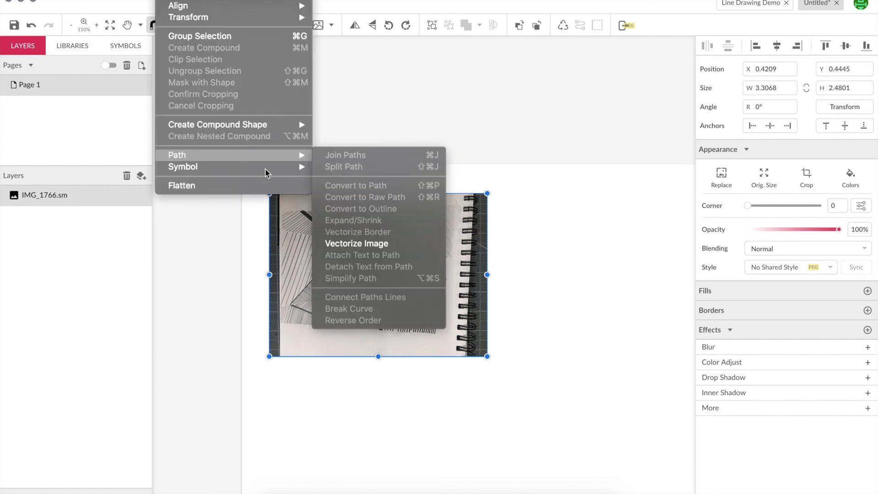
pyautogui.click(340, 250)
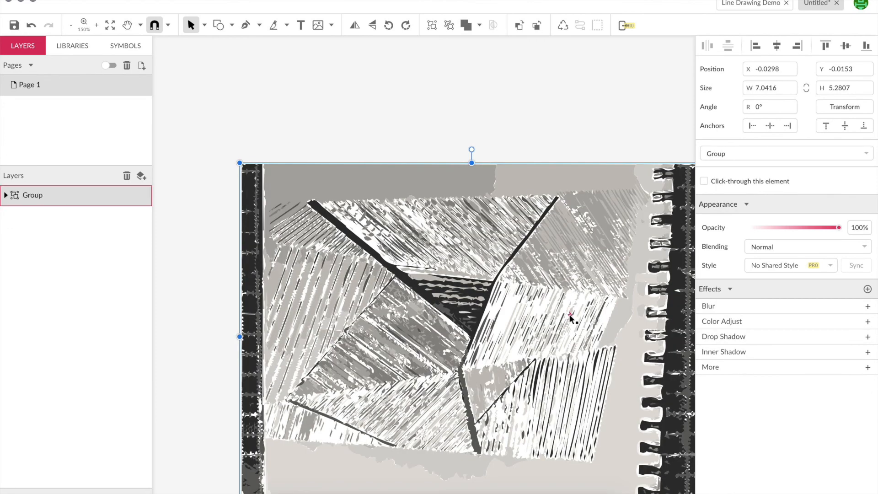
# Scale the vectorized group down proportionally from its lower-right corner to about 5.34 × 4.01 in.
pyautogui.press('super+minus')
pyautogui.press('super+minus')
pyautogui.press('super+minus')
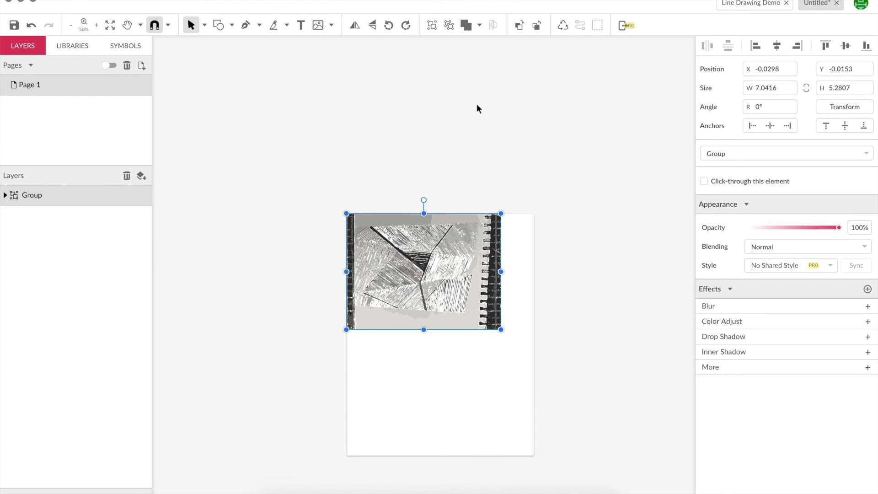
pyautogui.press('super+plus')
pyautogui.press('super+plus')
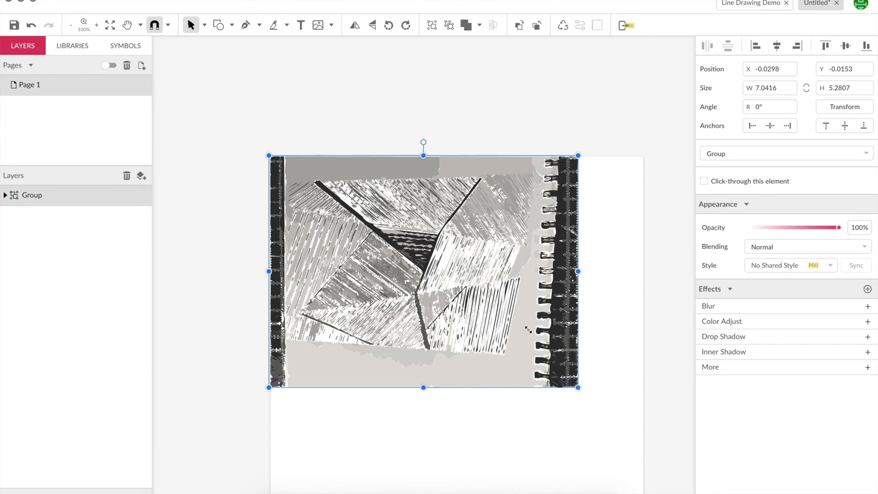
pyautogui.moveTo(520, 329); pyautogui.dragTo(504, 331)
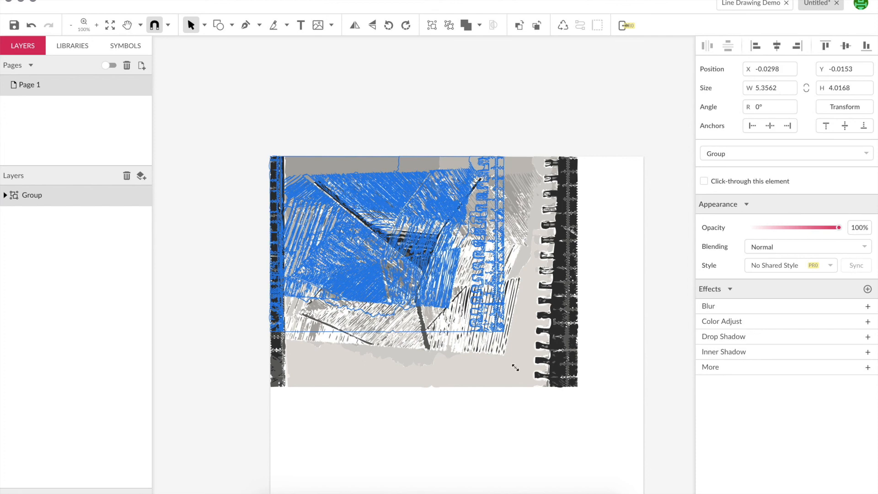
pyautogui.moveTo(517, 353); pyautogui.dragTo(515, 353)
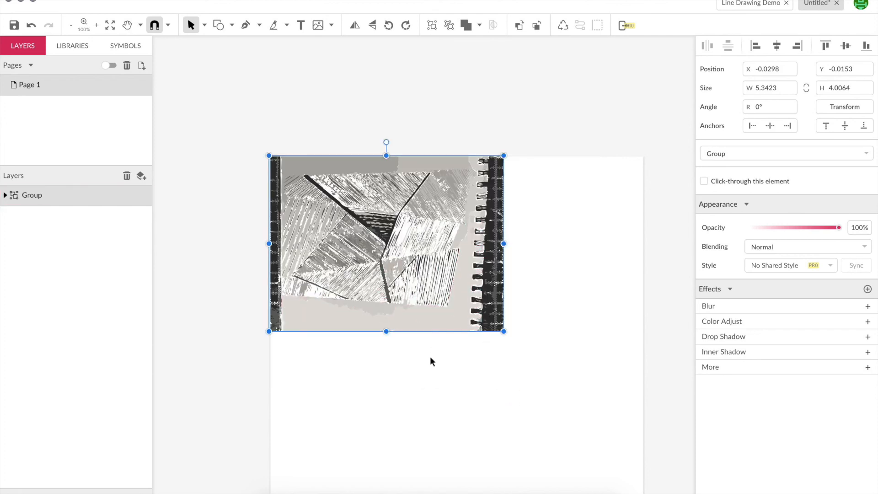
# Switch to the Line Drawing Demo in Illustrator and place a duplicate of the notebook photo directly above the original.
pyautogui.hotkey('ctrl', 'Up')
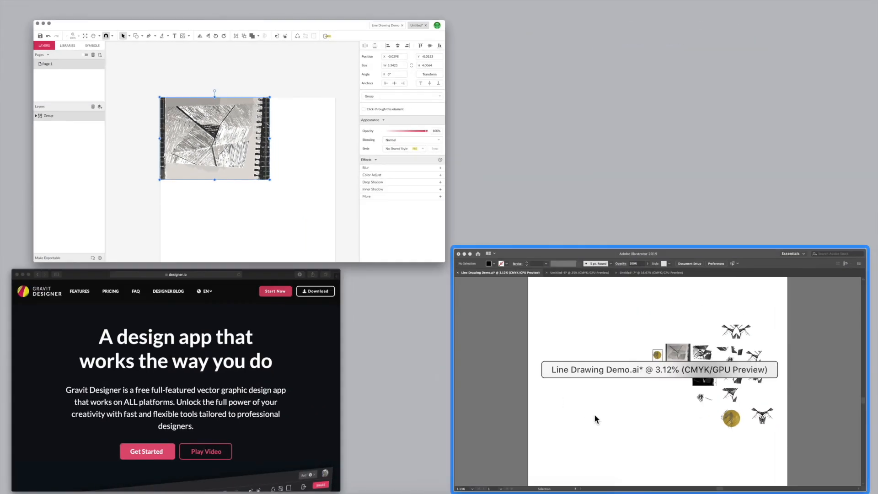
pyautogui.click(580, 330)
pyautogui.press('super+=')
pyautogui.press('super+=')
pyautogui.press('super+=')
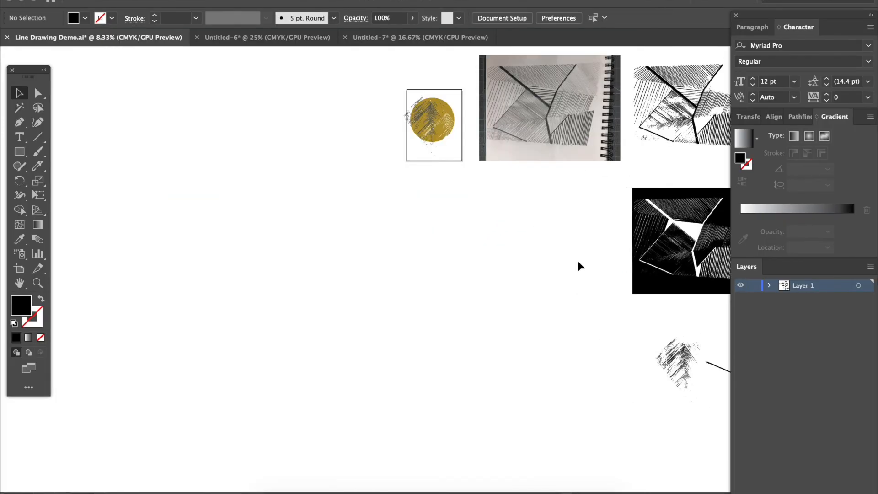
pyautogui.scroll(5, 580, 266)
pyautogui.hscroll(3, 580, 267)
pyautogui.moveTo(447, 310); pyautogui.dragTo(442, 176)
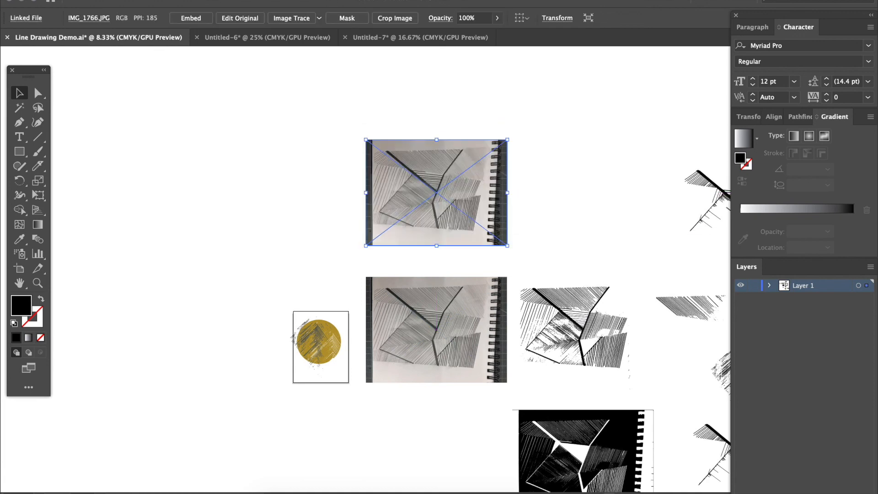
# Trace the duplicated photo with Image Trace's default black-and-white preset by enabling its preview, accepting the large-image trace.
pyautogui.click(316, 1)
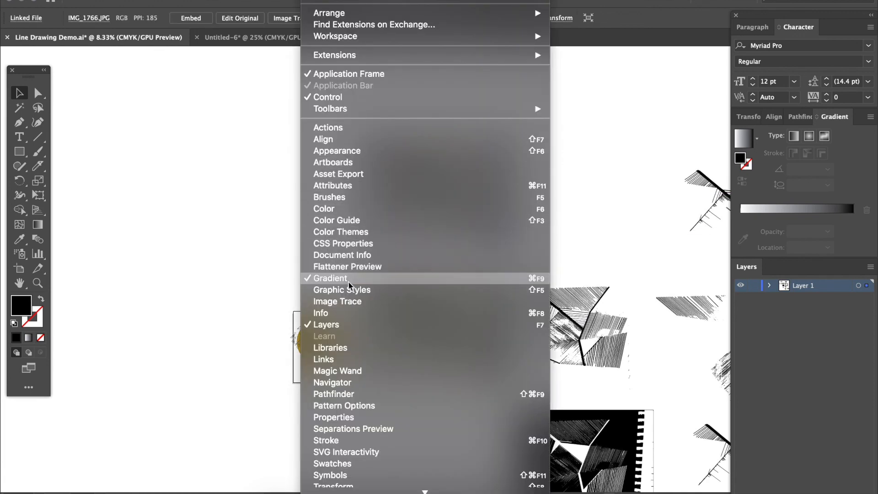
pyautogui.click(352, 303)
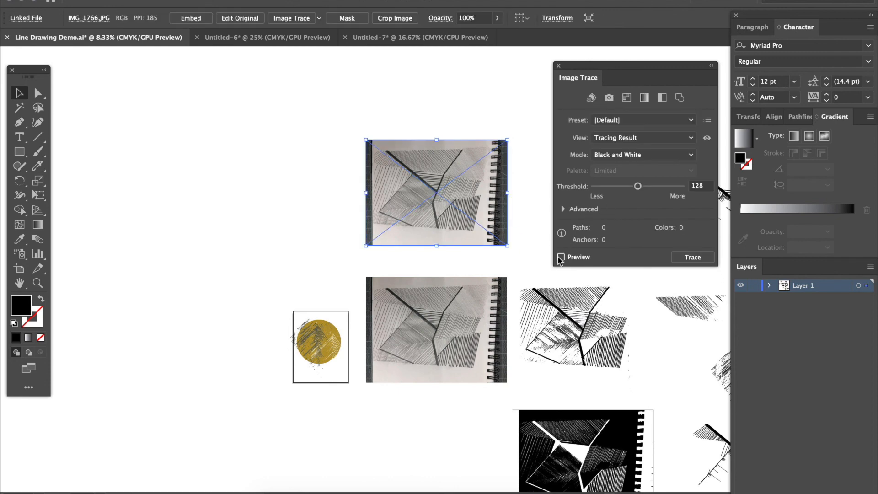
pyautogui.click(562, 257)
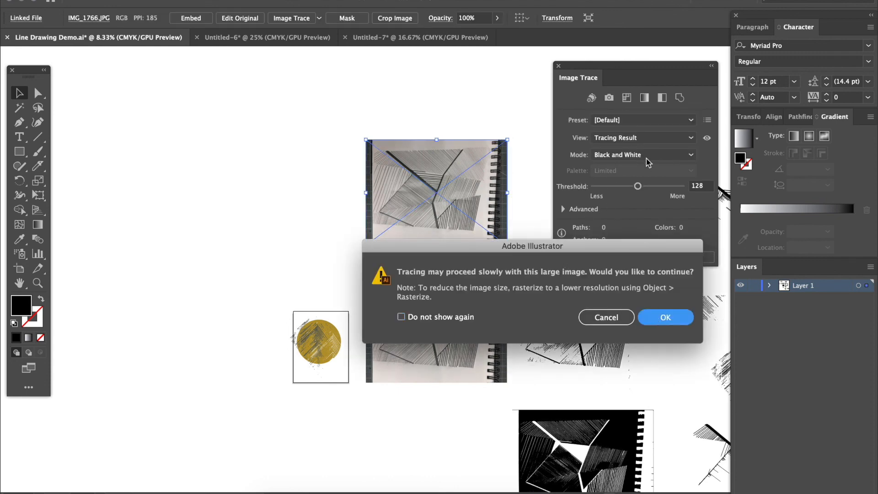
pyautogui.press('Return')
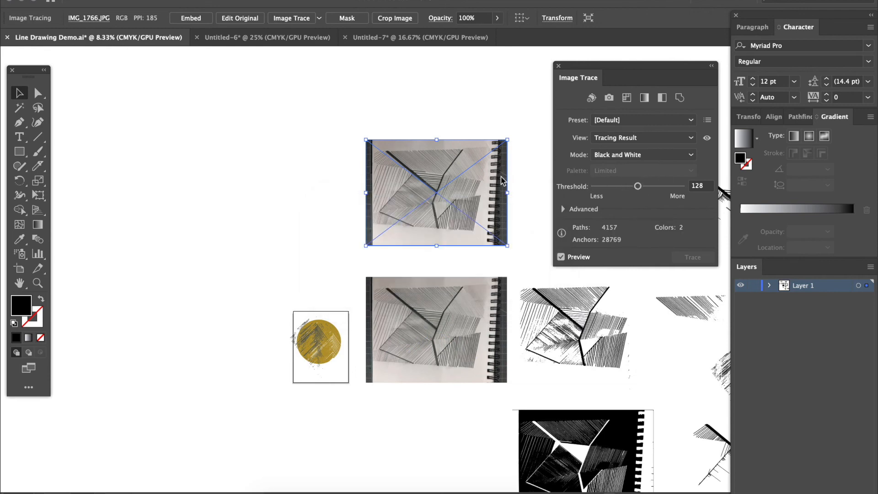
# Return to Gravit Designer and examine the individual shapes of the vectorized group close up at 1600% zoom.
pyautogui.hotkey('ctrl', 'Up')
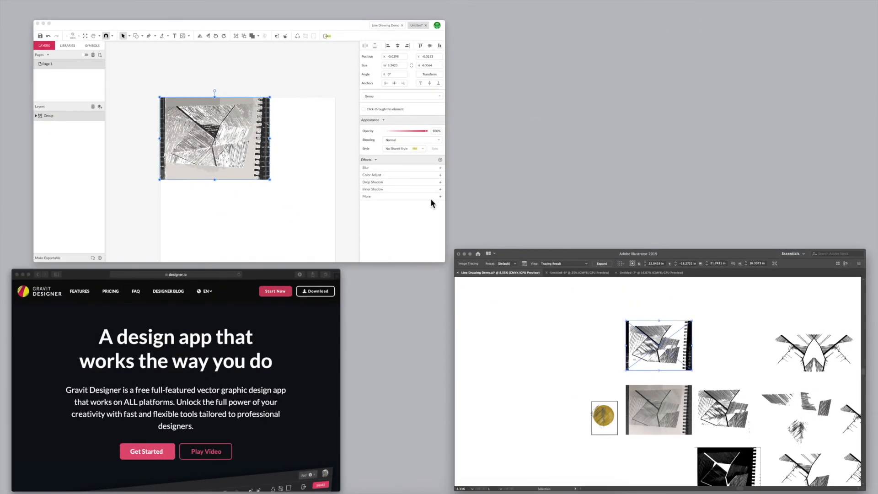
pyautogui.click(307, 199)
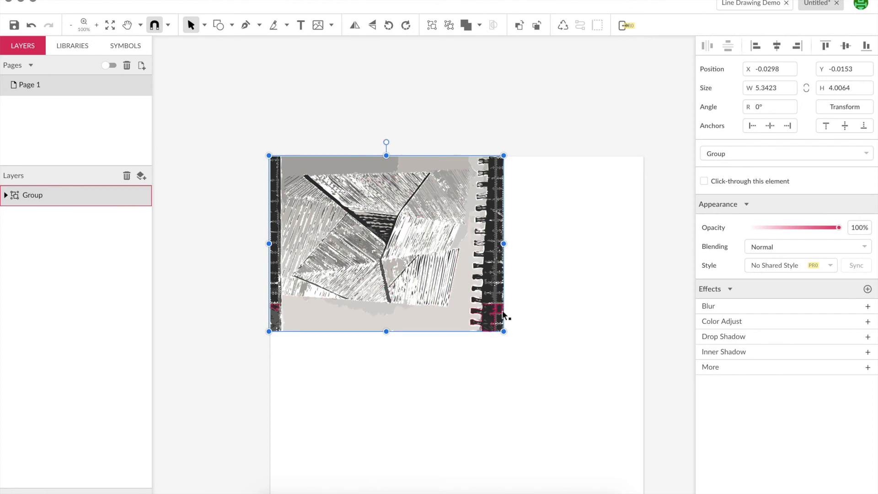
pyautogui.press('super+plus')
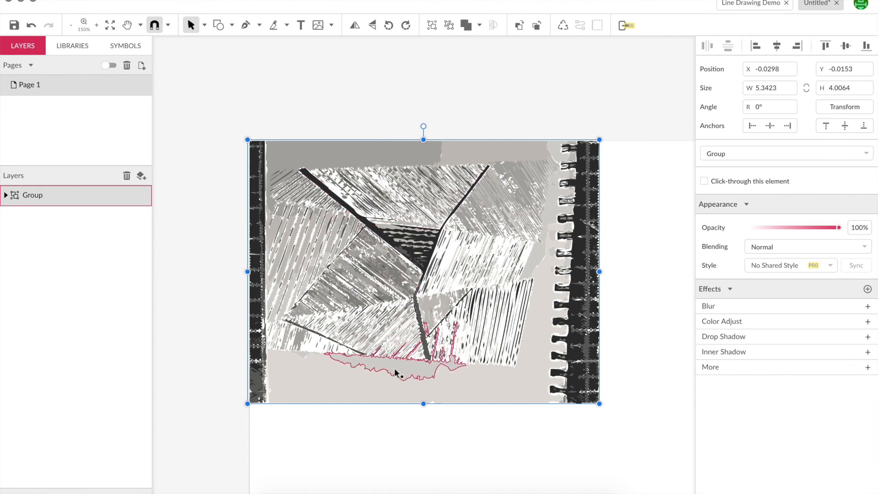
pyautogui.hotkey('ctrl', '+')
pyautogui.hotkey('ctrl', '+')
pyautogui.hotkey('ctrl', '+')
pyautogui.hotkey('ctrl', '+')
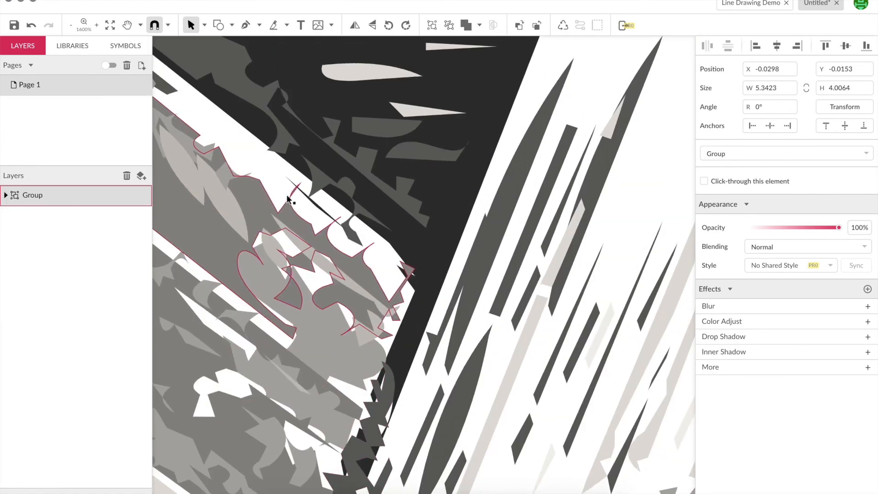
pyautogui.scroll(3, 287, 197)
pyautogui.scroll(5, 287, 196)
pyautogui.hscroll(-2, 288, 196)
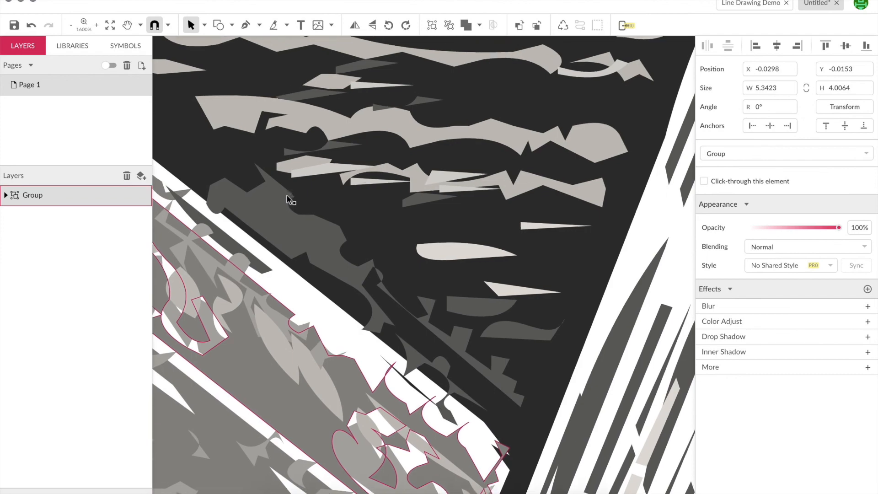
# Move the whole vectorized group down and right, fully onto the page, to about X 0.88, Y 0.44 in.
pyautogui.scroll(-5, 403, 259)
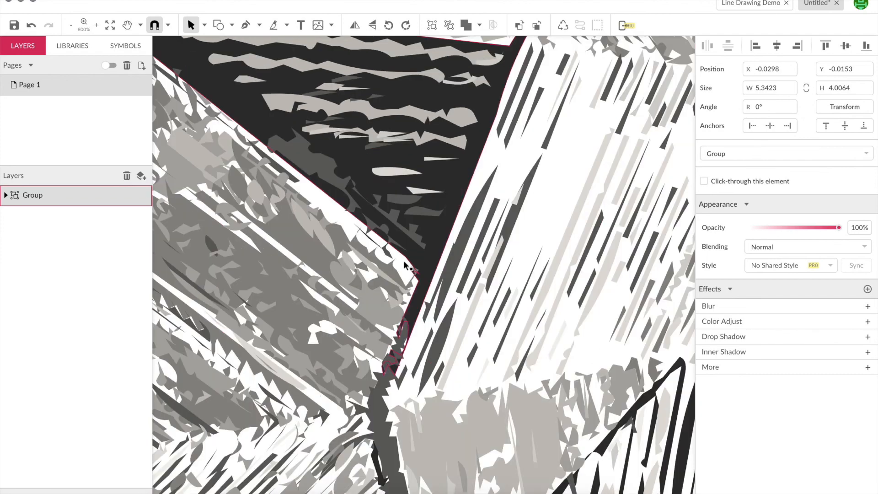
pyautogui.scroll(-2, 404, 260)
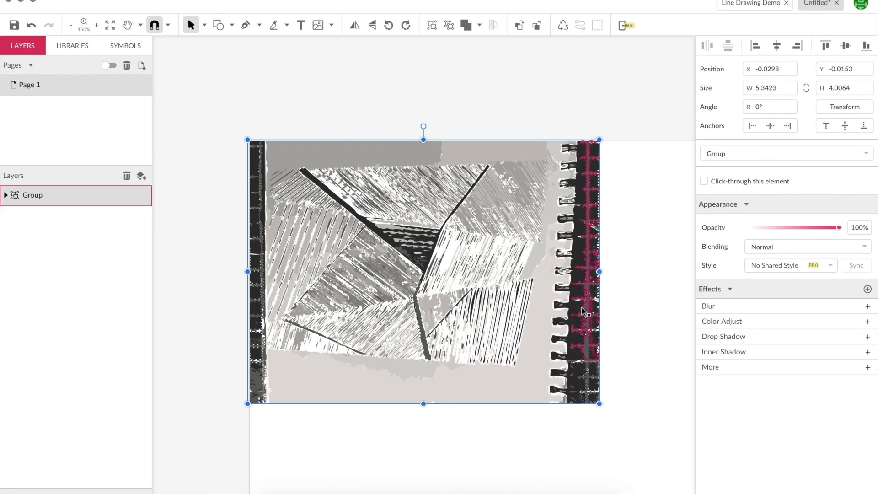
pyautogui.hscroll(3, 530, 288)
pyautogui.scroll(-2, 531, 289)
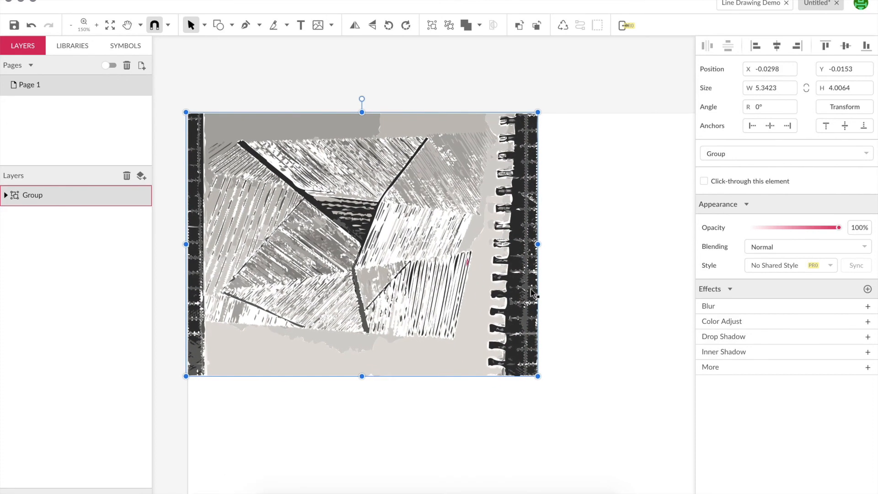
pyautogui.hscroll(1, 531, 291)
pyautogui.scroll(-1, 531, 290)
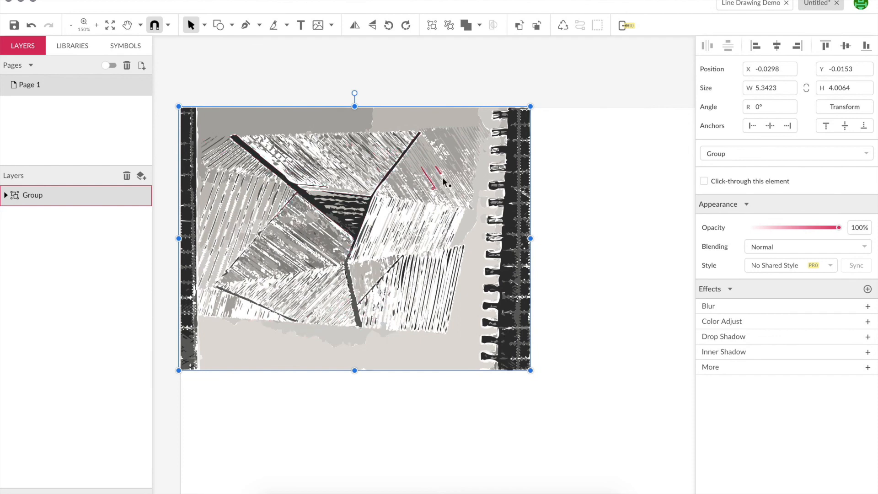
pyautogui.click(205, 25)
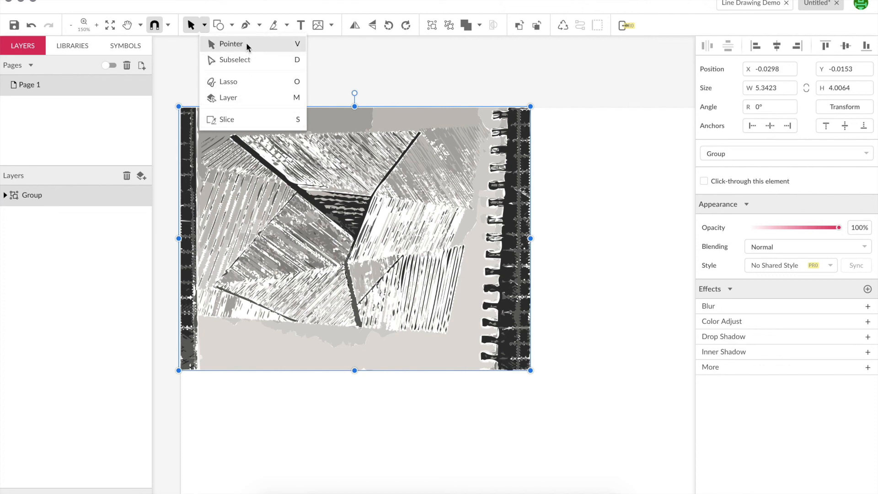
pyautogui.click(603, 296)
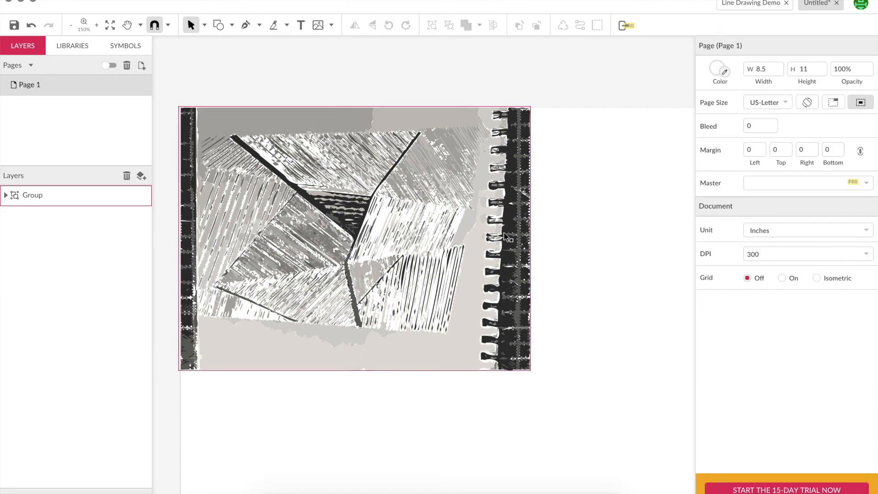
pyautogui.moveTo(526, 237); pyautogui.dragTo(509, 210)
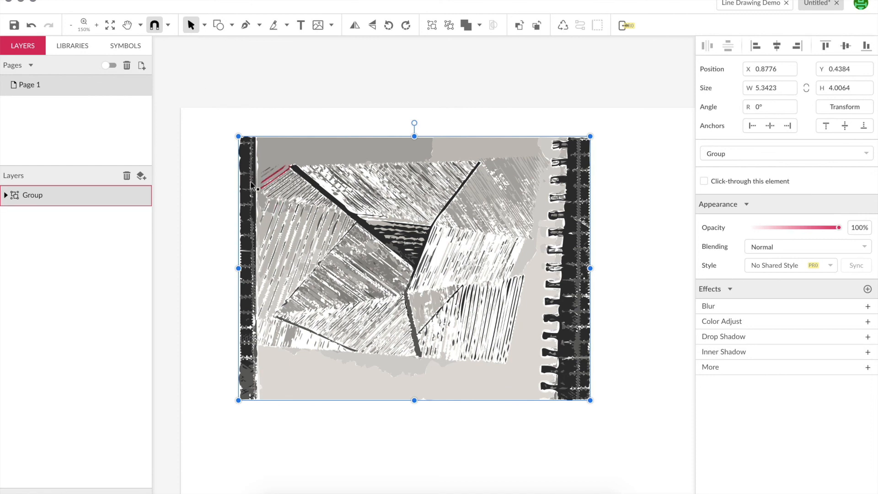
# Select the anchor points in the dark strip along the drawing's left edge with the Subselect tool, and clear the selection.
pyautogui.click(205, 26)
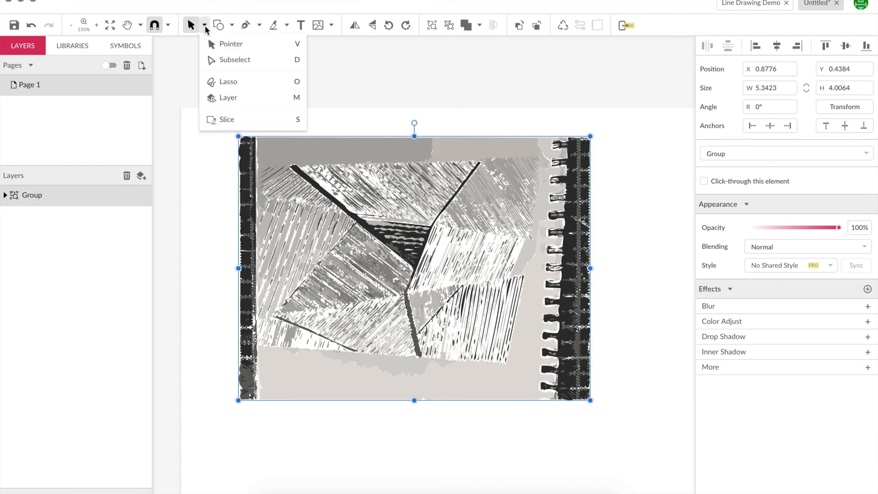
pyautogui.click(211, 53)
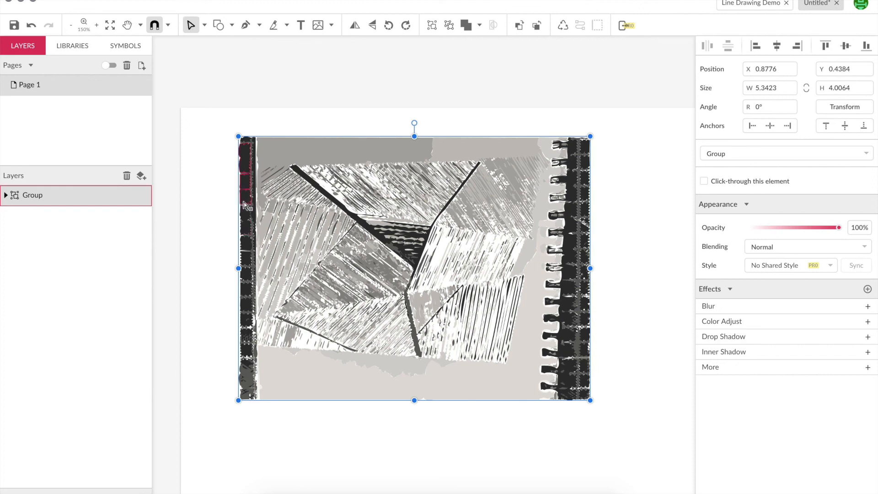
pyautogui.moveTo(244, 198); pyautogui.dragTo(210, 211)
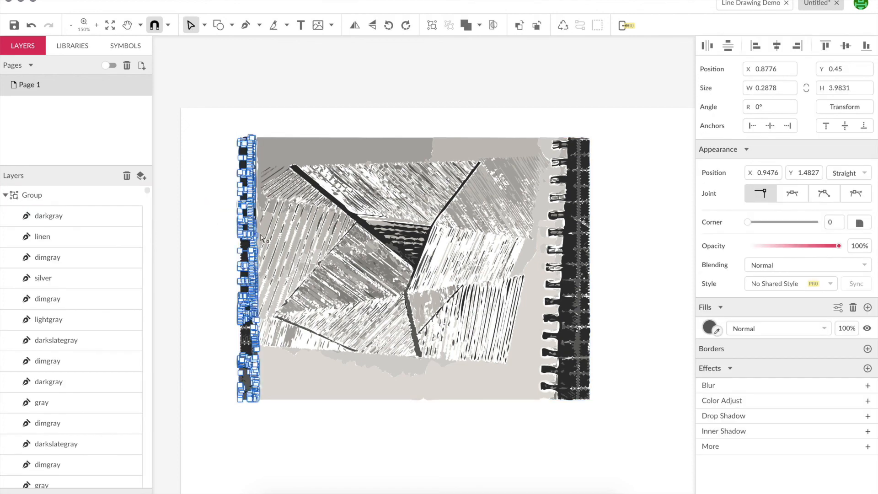
pyautogui.click(228, 180)
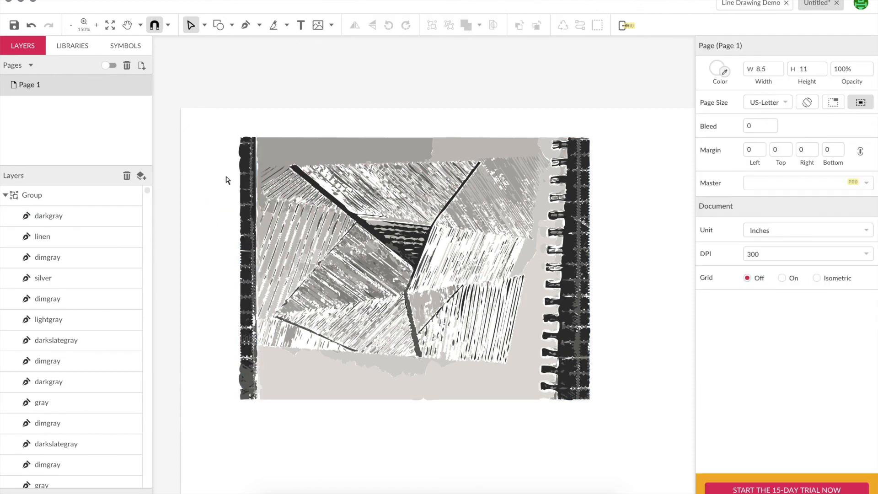
# Pull two left anchor points of the uppermost dark shape in the left strip outward, widening the shape to about 0.31 in.
pyautogui.press('super+plus')
pyautogui.press('super+plus')
pyautogui.hscroll(-6, 228, 180)
pyautogui.scroll(2, 227, 180)
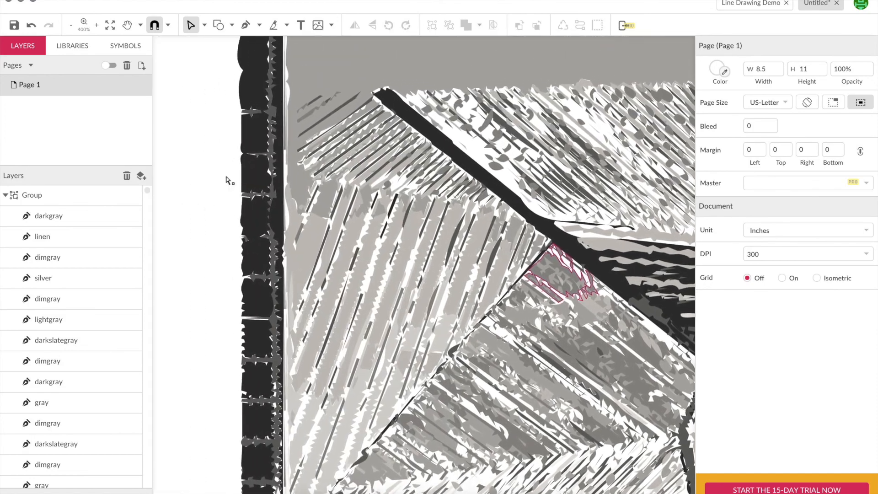
pyautogui.hscroll(-1, 229, 180)
pyautogui.scroll(1, 229, 181)
pyautogui.click(263, 142)
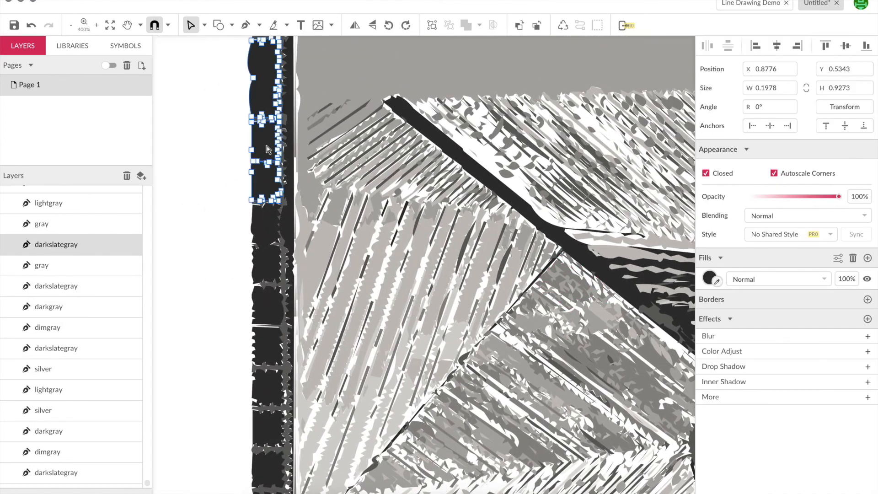
pyautogui.click(253, 118)
pyautogui.moveTo(253, 119); pyautogui.dragTo(233, 120)
pyautogui.moveTo(254, 81); pyautogui.dragTo(232, 77)
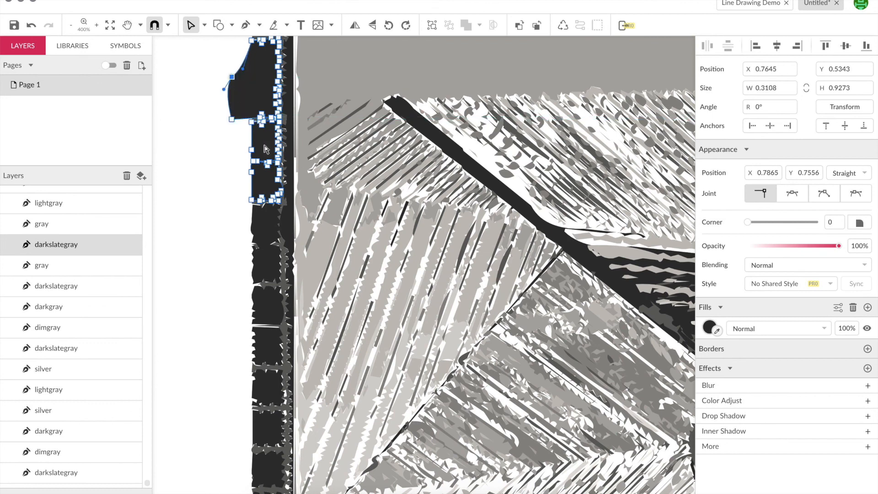
# Delete the reshaped dark shape at the upper end of the left strip and the dark shape directly below it.
pyautogui.hotkey('ctrl', '-')
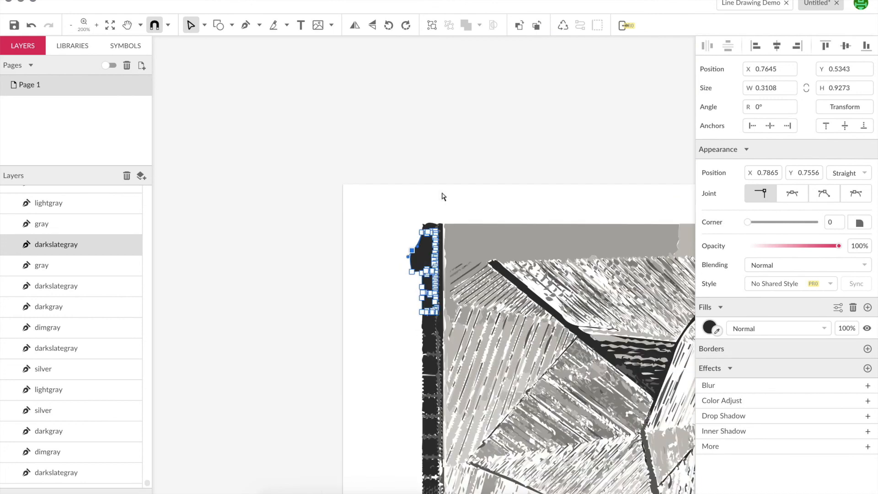
pyautogui.scroll(-5, 458, 202)
pyautogui.hscroll(10, 457, 202)
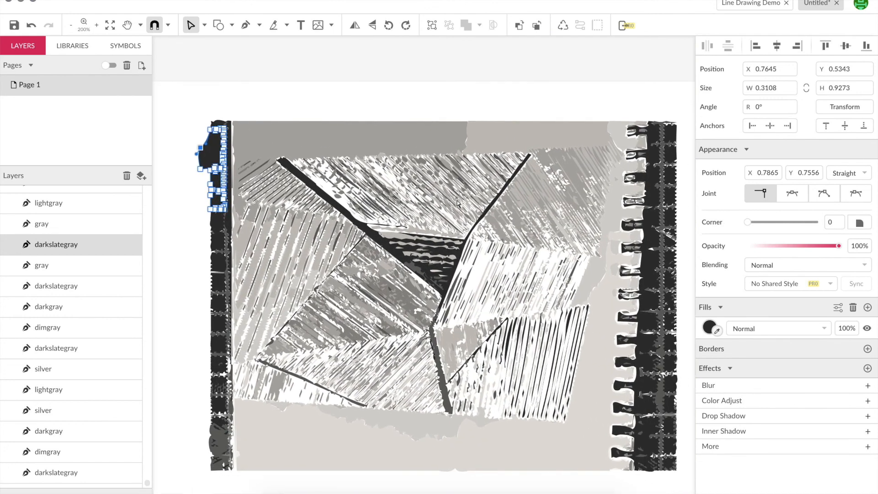
pyautogui.scroll(-2, 458, 203)
pyautogui.hscroll(3, 457, 202)
pyautogui.press('super+minus')
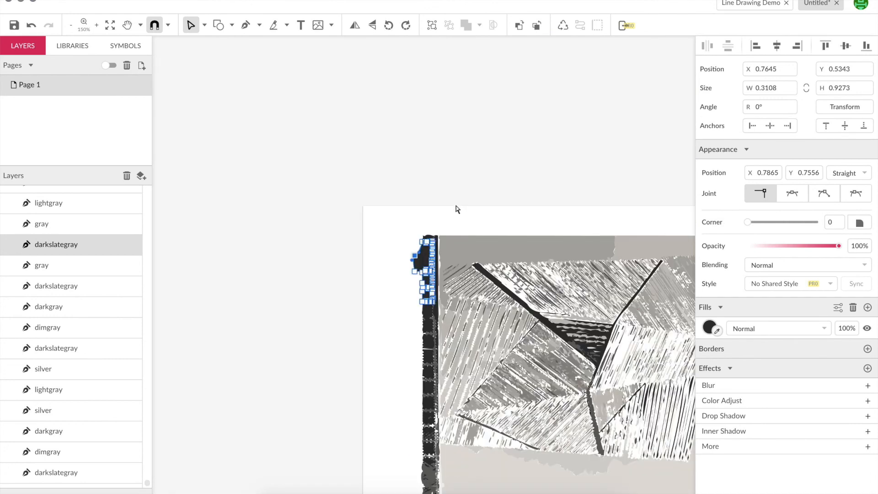
pyautogui.hscroll(3, 458, 205)
pyautogui.scroll(-1, 457, 205)
pyautogui.click(204, 28)
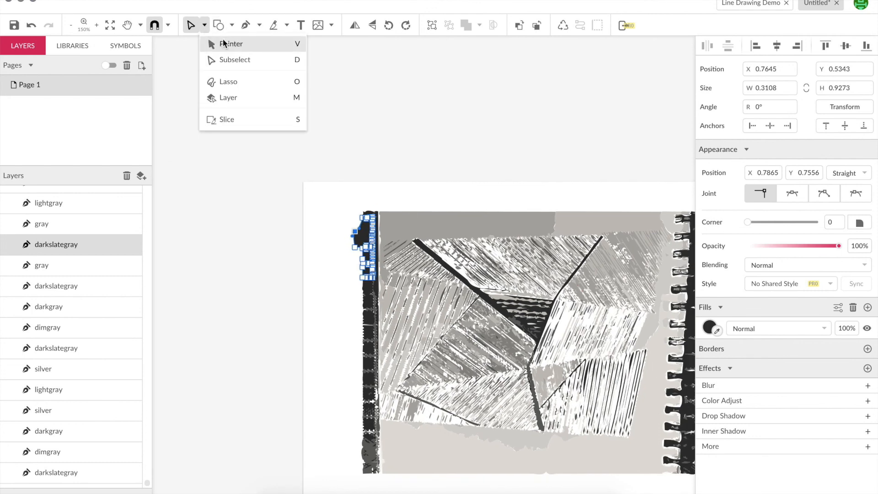
pyautogui.click(227, 44)
pyautogui.scroll(-1, 402, 248)
pyautogui.hscroll(5, 402, 248)
pyautogui.scroll(-3, 402, 248)
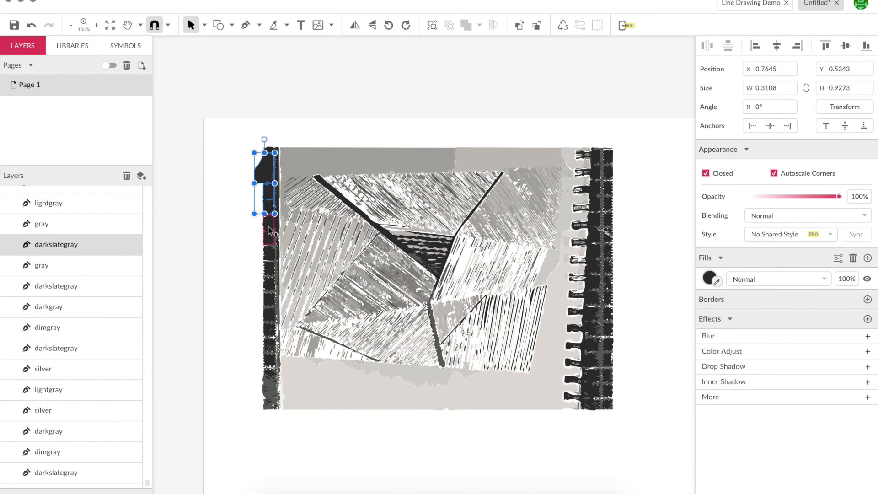
pyautogui.click(270, 230)
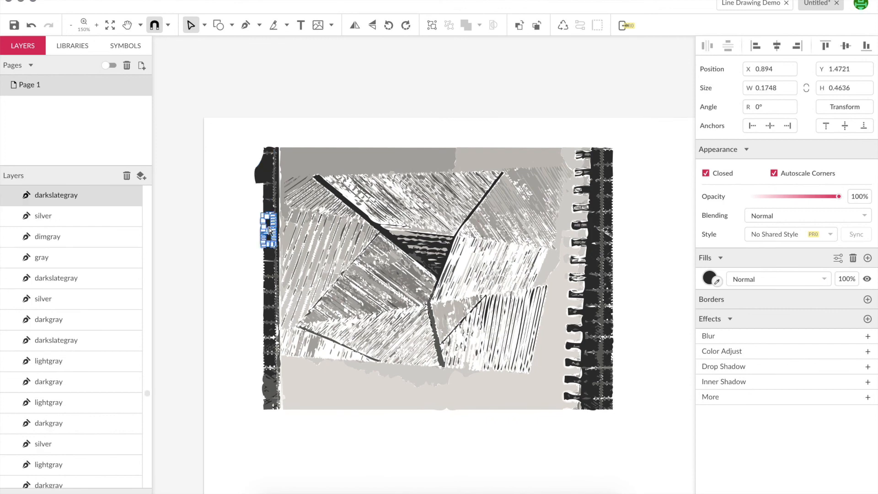
pyautogui.press('Delete')
pyautogui.click(266, 173)
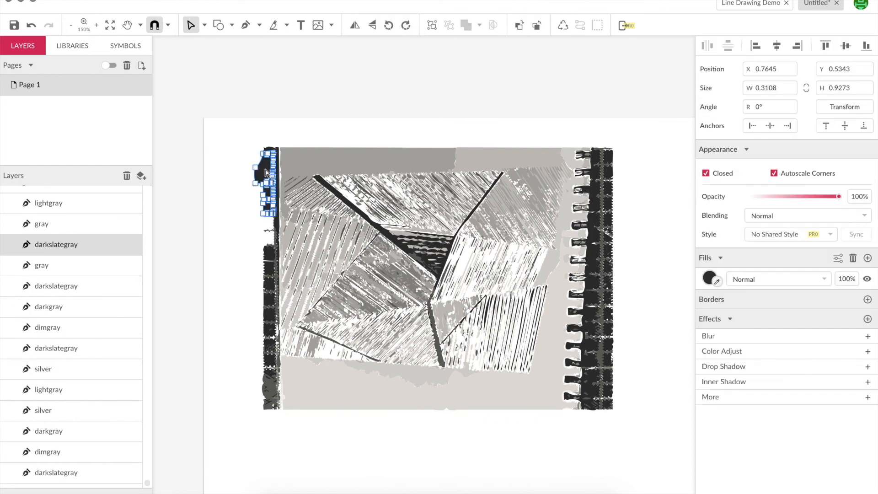
pyautogui.press('Delete')
# Delete the anchor points in the rest of the left strip and in the dark strip along the drawing's right edge.
pyautogui.moveTo(246, 139); pyautogui.dragTo(276, 412)
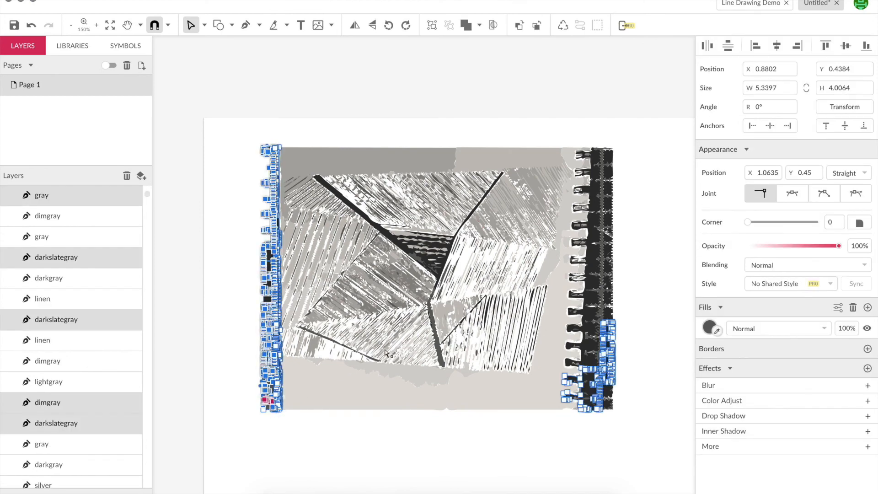
pyautogui.click(646, 245)
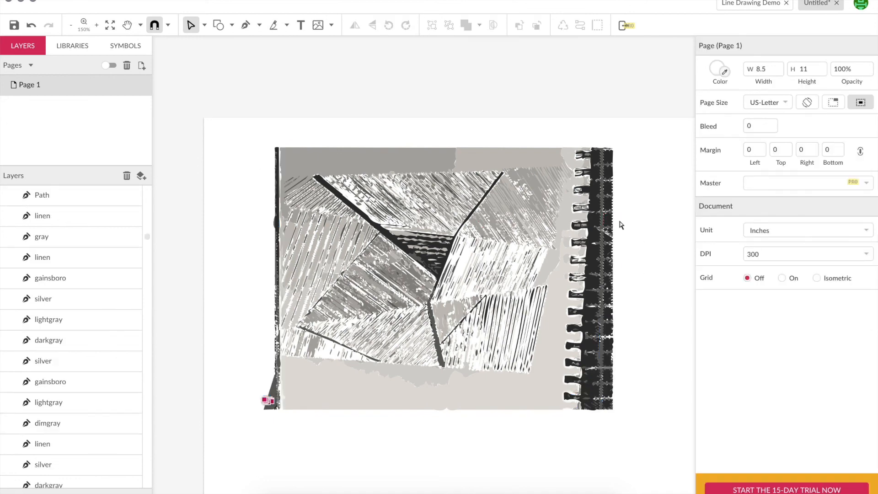
pyautogui.moveTo(618, 233); pyautogui.dragTo(584, 420)
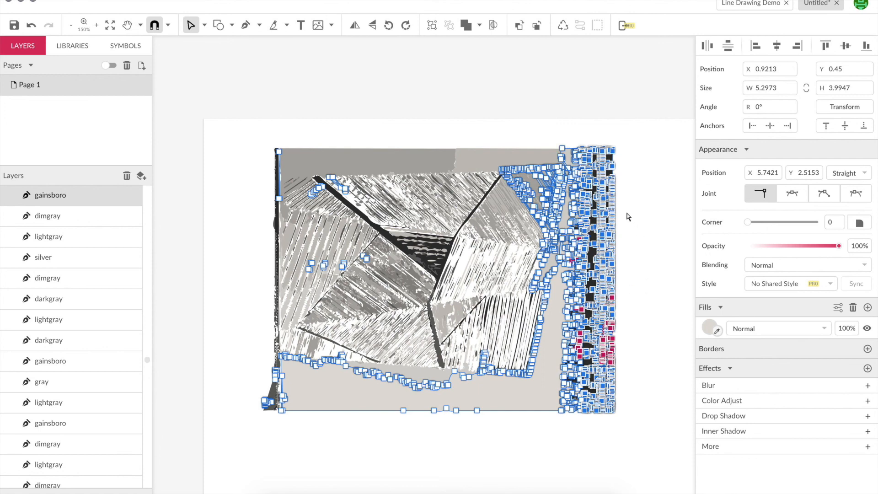
pyautogui.press('Delete')
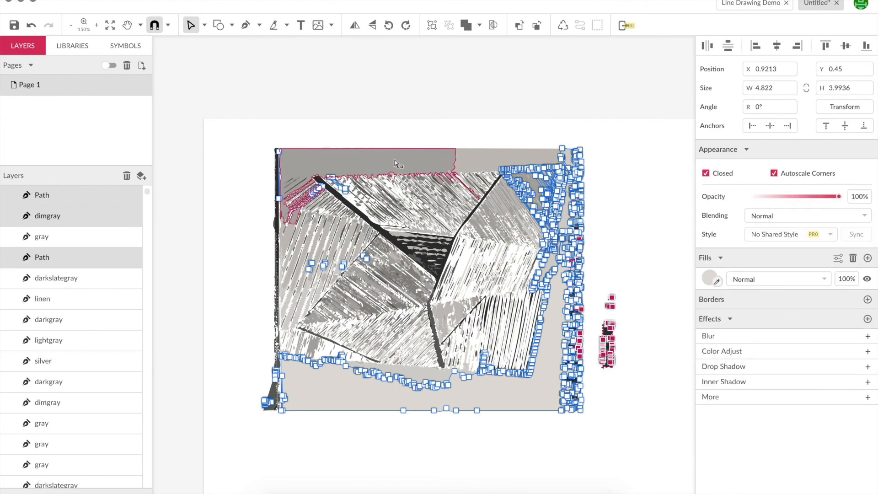
pyautogui.click(636, 306)
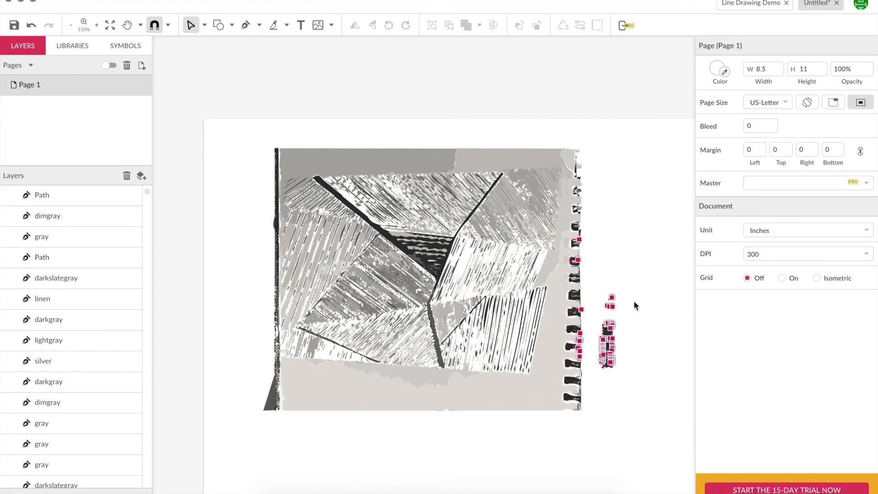
# Switch to the Line Drawing Demo in Illustrator and examine the Image Trace result beside the isolated line variations.
pyautogui.hotkey('ctrl', 'Up')
pyautogui.click(570, 340)
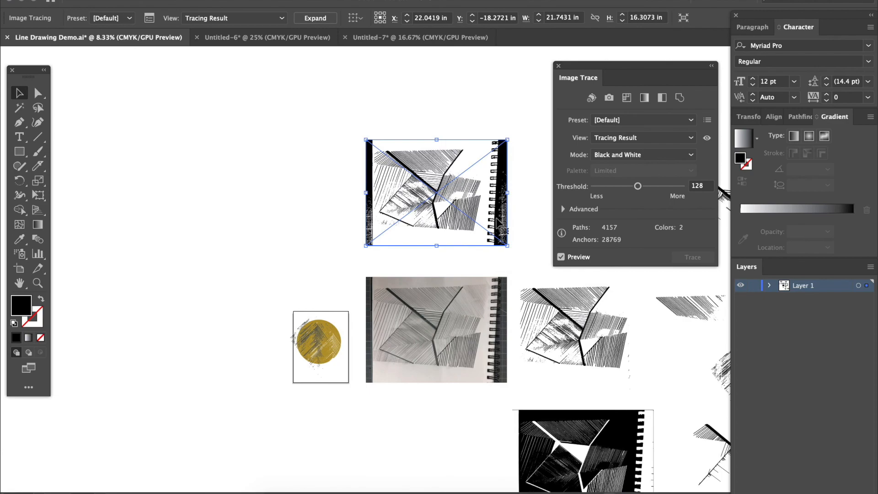
pyautogui.hscroll(5, 497, 219)
pyautogui.scroll(-2, 496, 219)
pyautogui.hscroll(4, 497, 219)
pyautogui.scroll(-2, 497, 219)
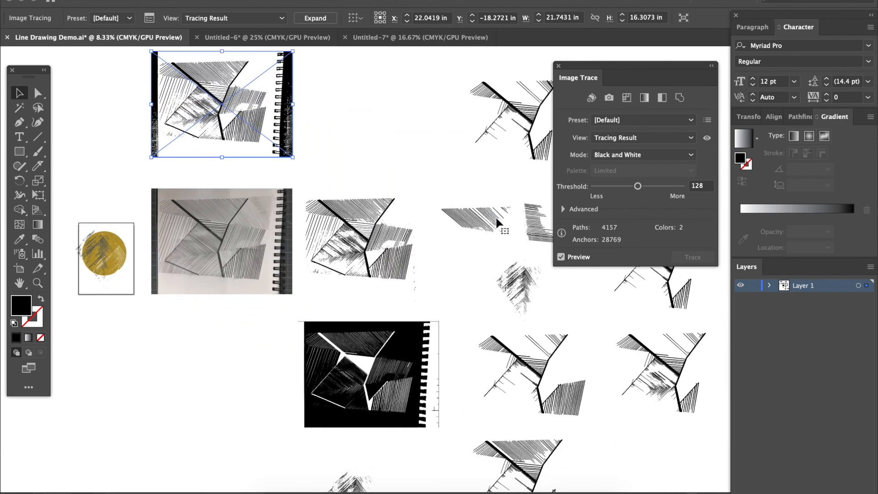
pyautogui.hscroll(-2, 496, 220)
pyautogui.scroll(2, 497, 219)
# Return to Gravit Designer and delete leftover anchor points in the fragments to the right of the spiral binding.
pyautogui.hotkey('ctrl', 'Up')
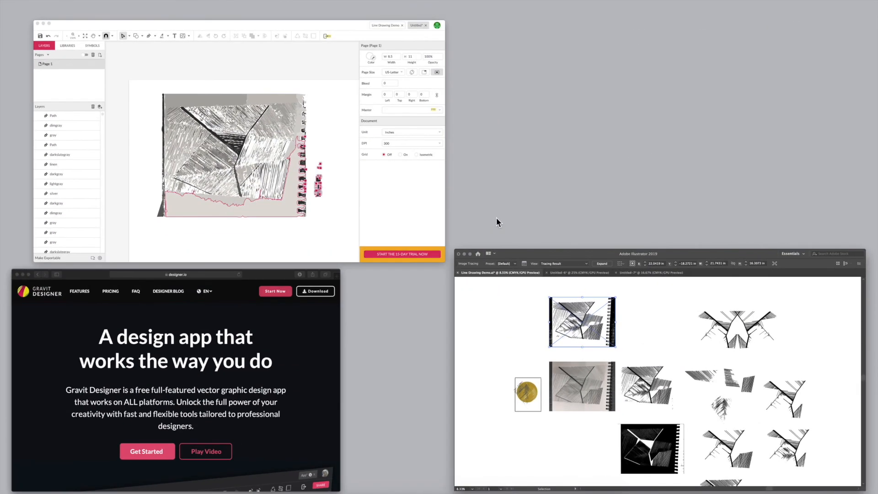
pyautogui.click(352, 186)
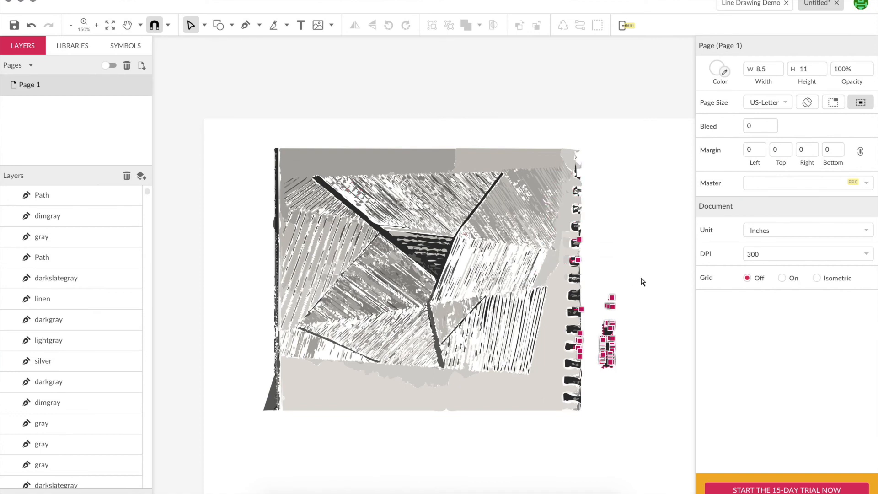
pyautogui.moveTo(639, 294); pyautogui.dragTo(590, 402)
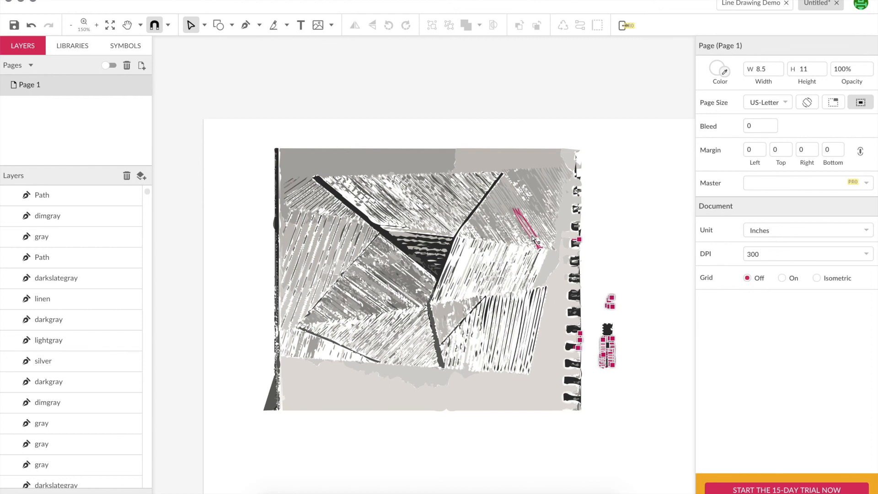
# Try placing a duplicate of the large dark branching shape below the drawing, and undo the duplication.
pyautogui.click(345, 205)
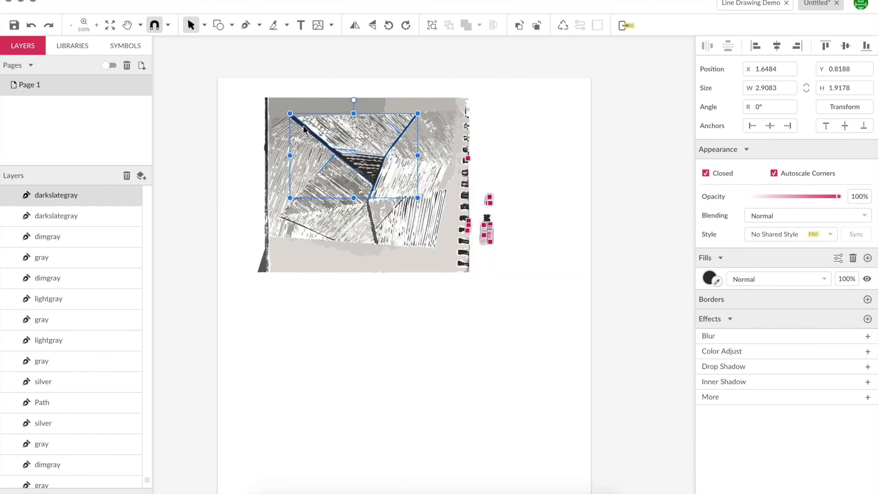
pyautogui.moveTo(305, 130); pyautogui.dragTo(307, 329)
pyautogui.click(460, 365)
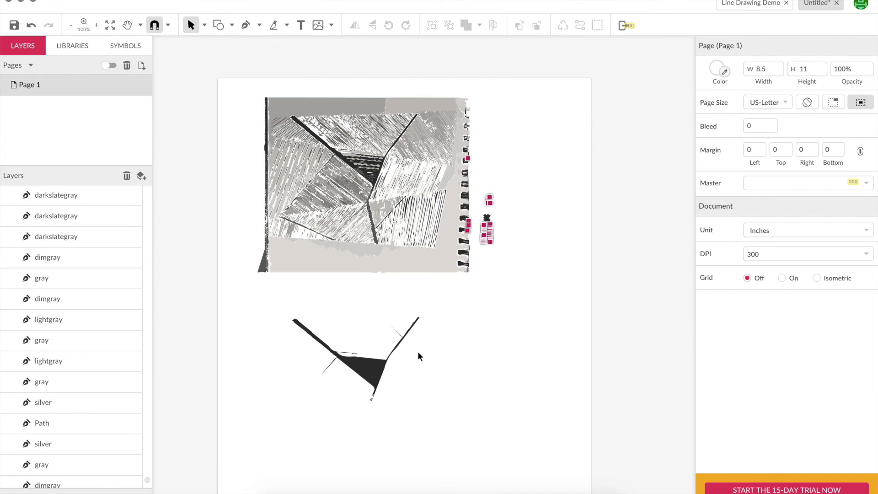
pyautogui.click(375, 367)
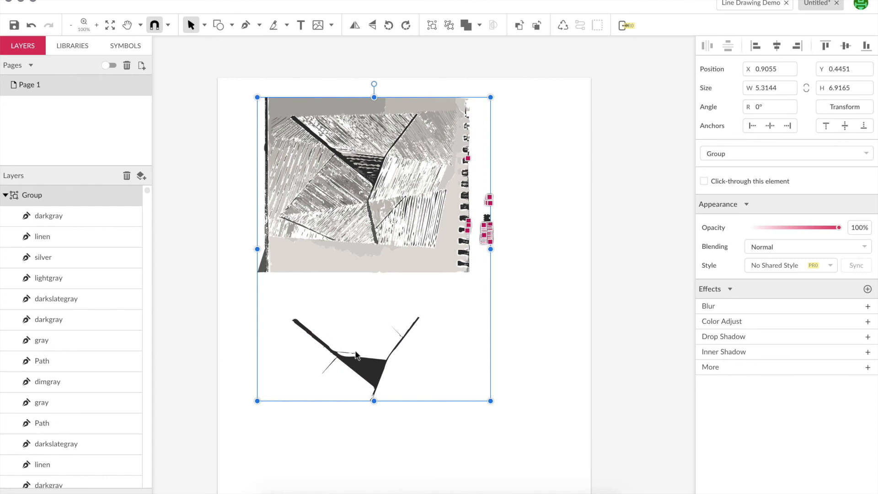
pyautogui.press('super+z')
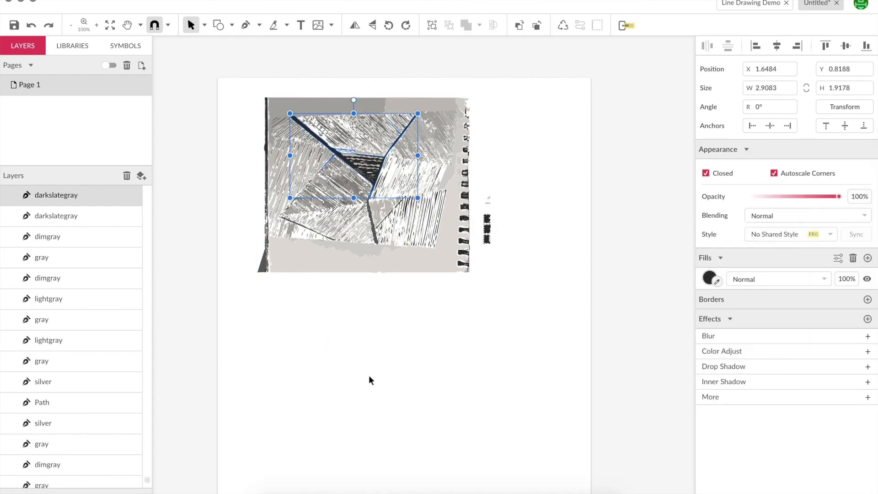
# Paste a copy of the large dark branching shape outside the group and place it in the empty area below the drawing.
pyautogui.click(346, 363)
pyautogui.press('super+v')
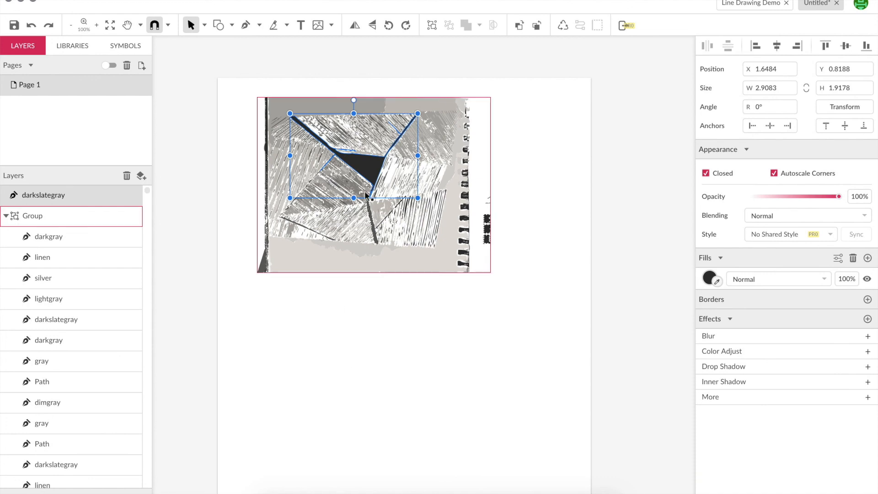
pyautogui.moveTo(361, 173); pyautogui.dragTo(338, 403)
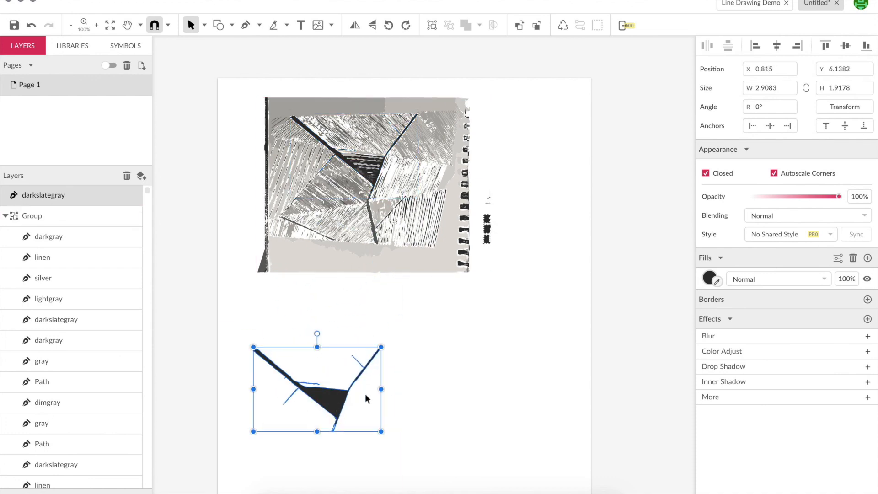
pyautogui.scroll(-2, 388, 344)
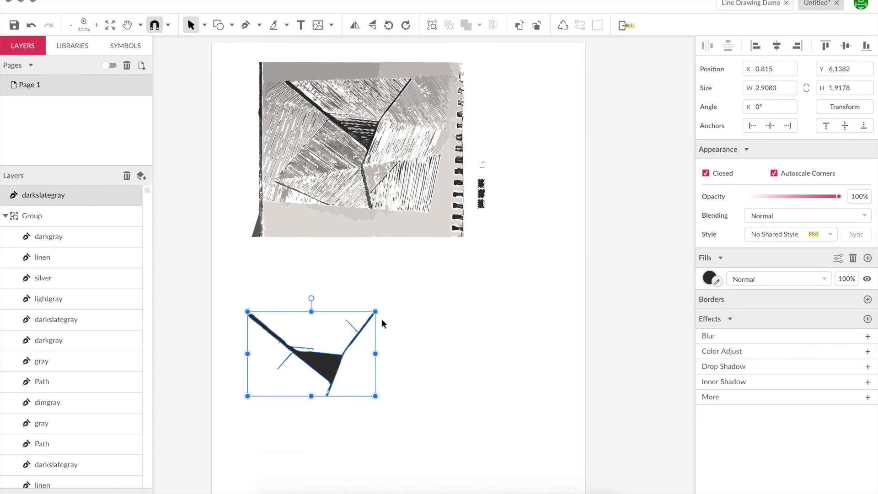
# Rotate the pasted branching shape to about -113.4° and duplicate it twice to form three staggered, overlapping copies.
pyautogui.moveTo(381, 310); pyautogui.dragTo(374, 388)
pyautogui.moveTo(310, 378); pyautogui.dragTo(358, 384)
pyautogui.moveTo(298, 270); pyautogui.dragTo(350, 449)
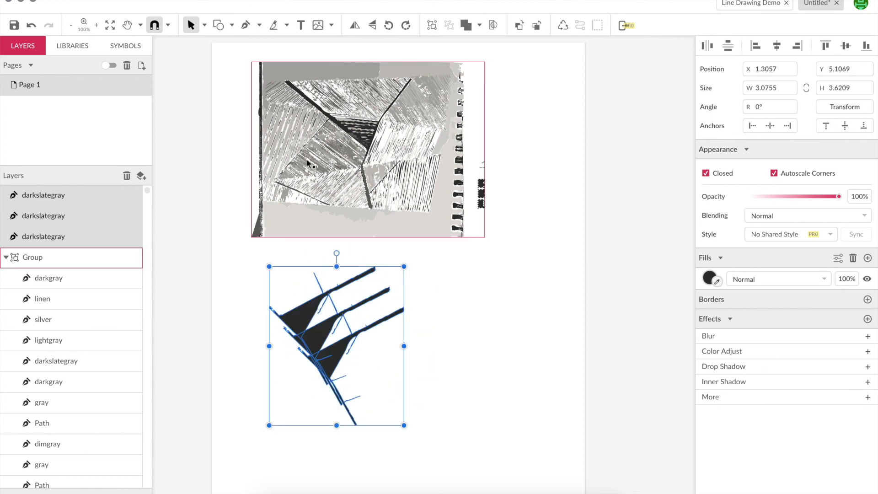
# Move one of the three copies to the empty area beside the other two and rotate it to about -83°.
pyautogui.click(460, 341)
pyautogui.moveTo(323, 341); pyautogui.dragTo(473, 356)
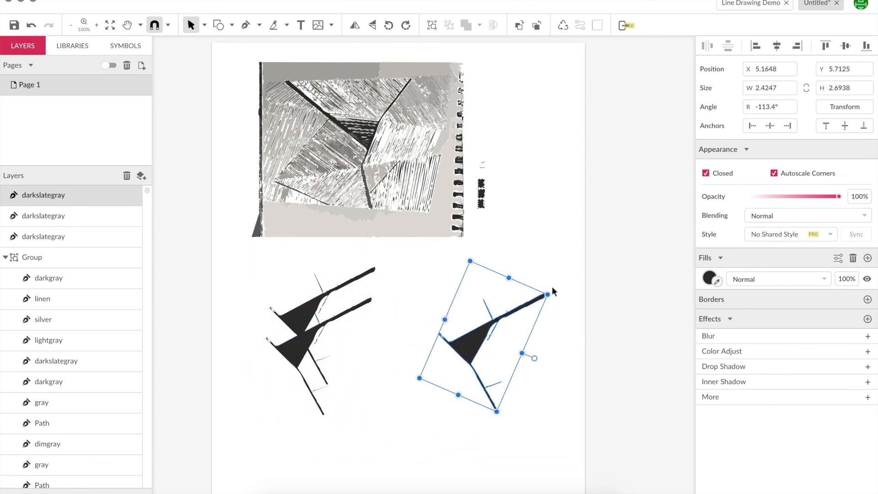
pyautogui.moveTo(551, 292); pyautogui.dragTo(550, 372)
pyautogui.click(504, 405)
pyautogui.scroll(-1, 488, 366)
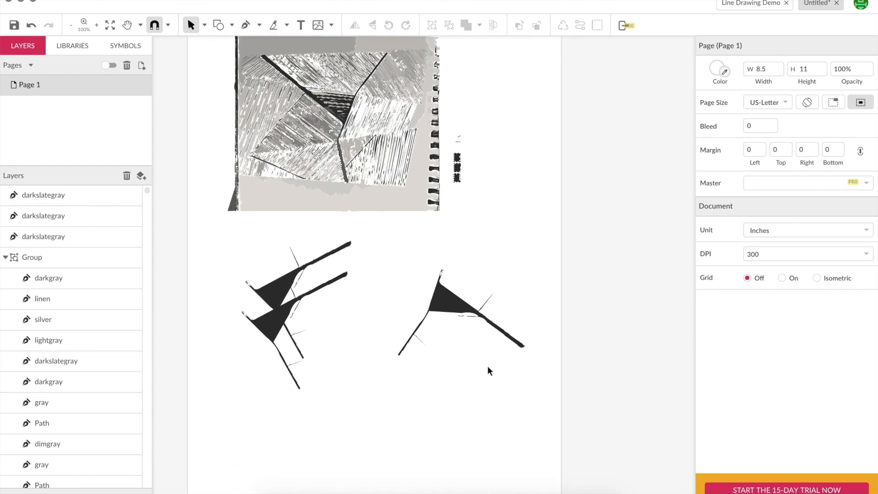
pyautogui.click(455, 297)
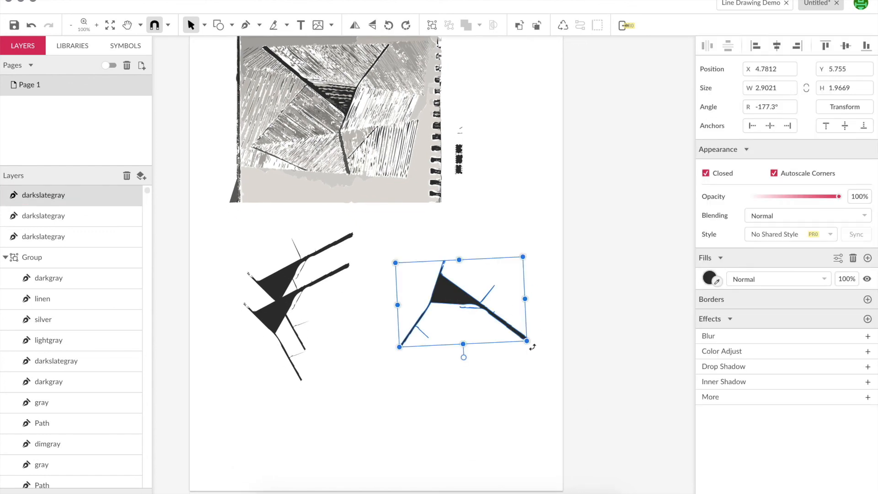
pyautogui.moveTo(532, 347); pyautogui.dragTo(505, 219)
# Duplicate the separated shape, flip the duplicate horizontally, and place the mirrored pair together lower on the page as a symmetrical motif.
pyautogui.moveTo(461, 317)
pyautogui.mouseDown()
pyautogui.moveTo(410, 315)
pyautogui.moveTo(451, 315)
pyautogui.mouseUp()
pyautogui.rightClick(451, 315)
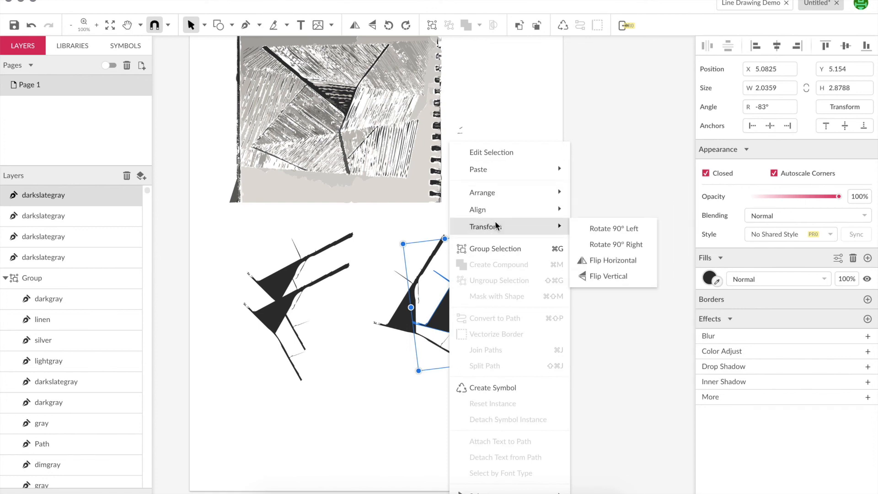
pyautogui.moveTo(498, 222)
pyautogui.click(628, 259)
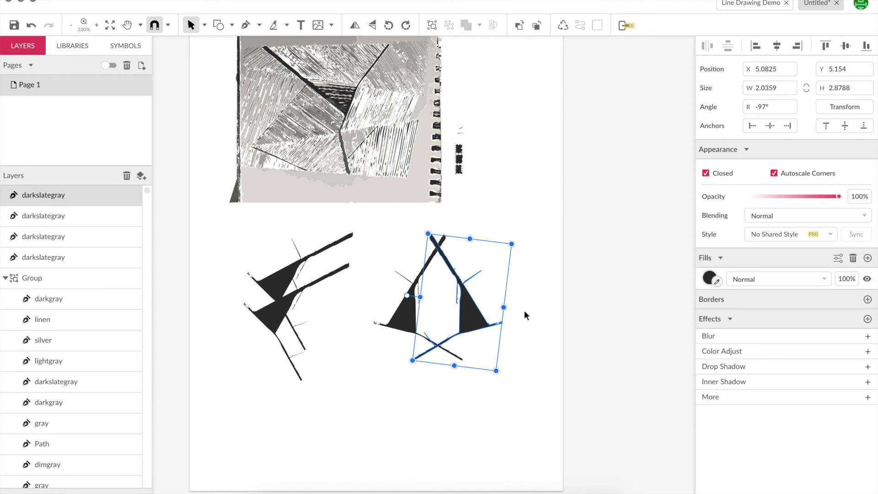
pyautogui.moveTo(413, 378); pyautogui.dragTo(482, 359)
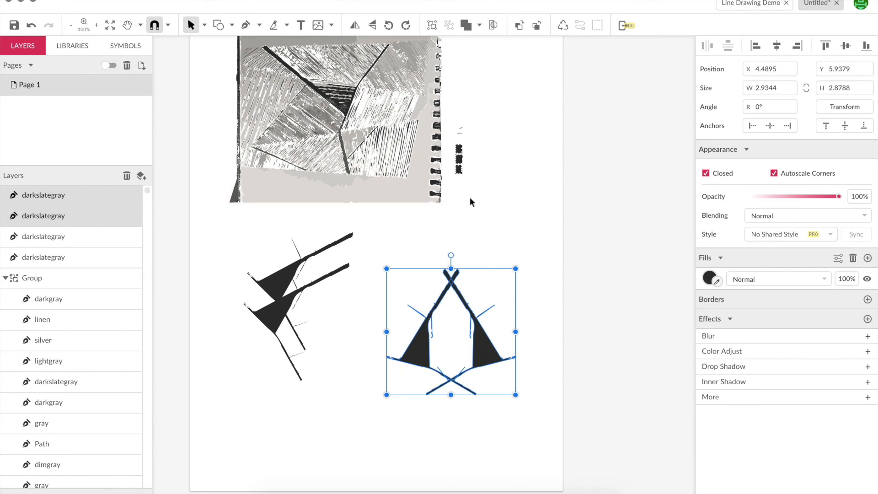
pyautogui.click(523, 256)
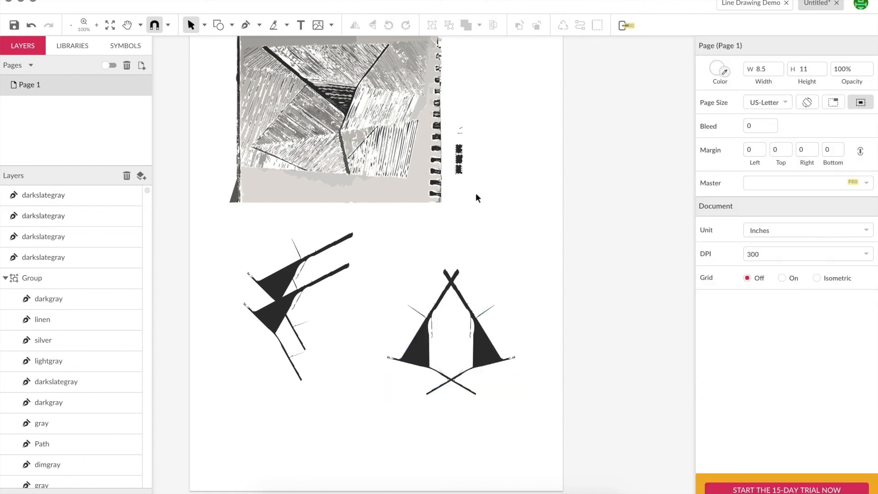
# Switch to Illustrator and examine the isolated line variations, the gold circle composition and the mirrored motif.
pyautogui.scroll(1, 487, 261)
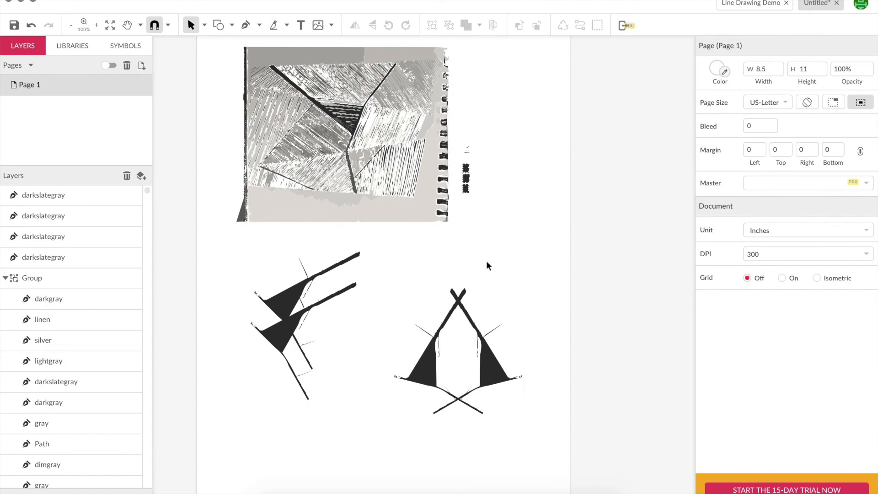
pyautogui.hotkey('ctrl', 'Up')
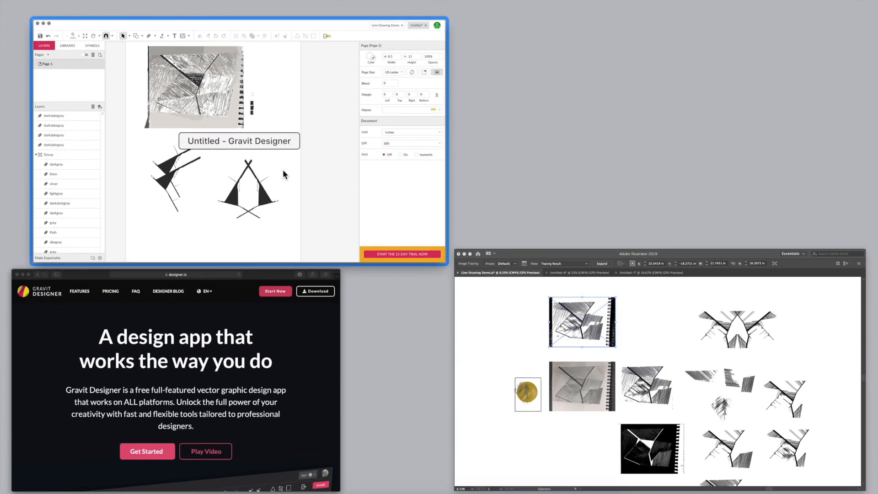
pyautogui.click(284, 170)
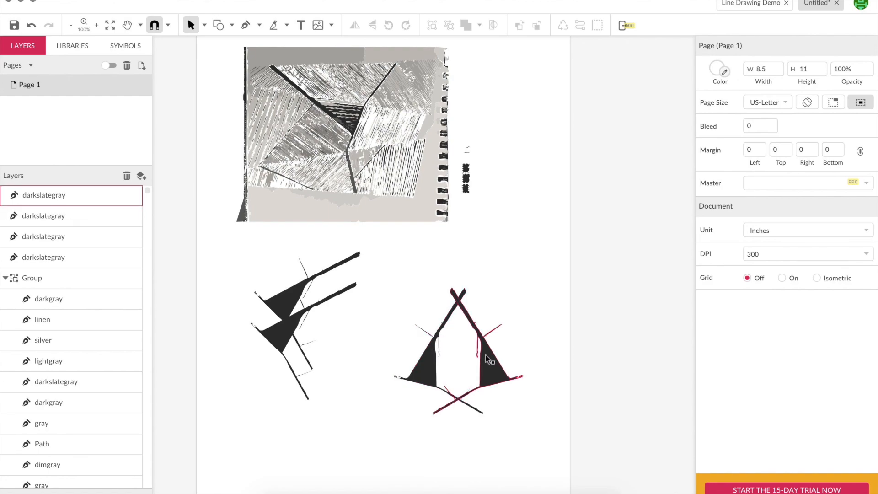
pyautogui.hotkey('ctrl', 'Up')
pyautogui.click(546, 456)
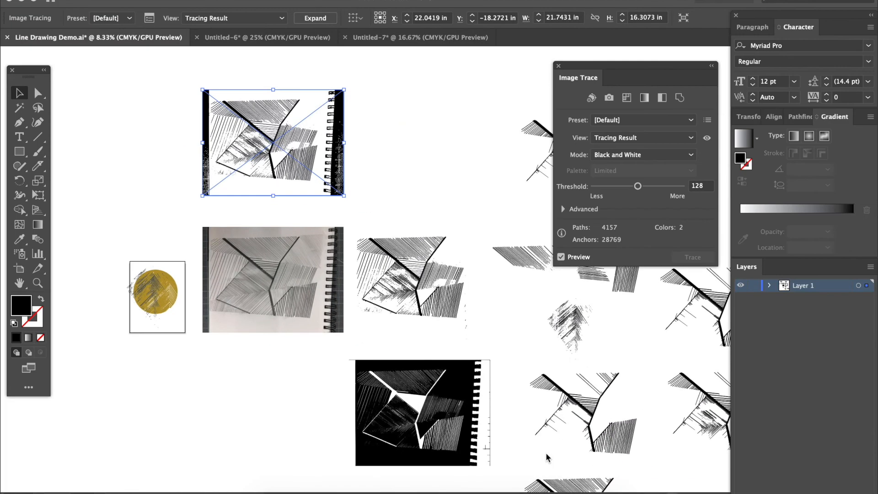
pyautogui.scroll(-3, 535, 418)
pyautogui.hscroll(2, 535, 417)
pyautogui.scroll(-5, 535, 417)
pyautogui.hscroll(4, 536, 417)
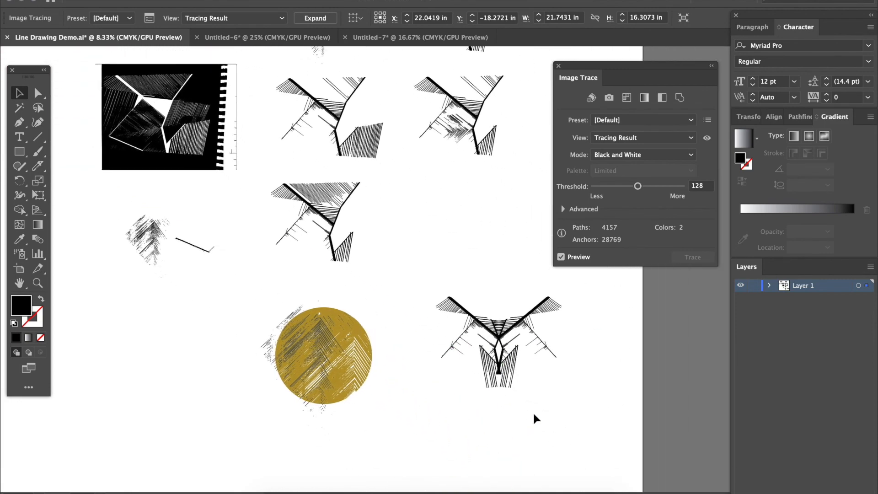
pyautogui.hscroll(-5, 533, 411)
pyautogui.scroll(2, 533, 411)
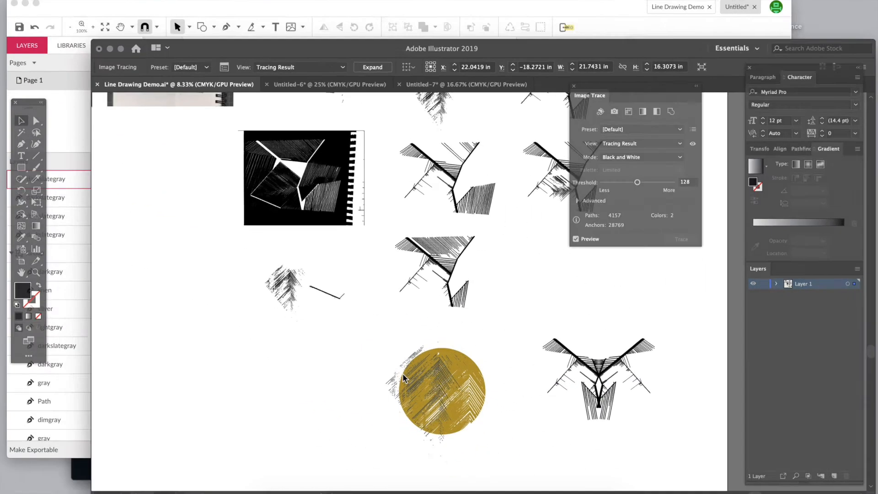
# Return to Gravit Designer and open the Line Drawing Demo document to view its finished examples.
pyautogui.hotkey('ctrl', 'Up')
pyautogui.click(287, 132)
pyautogui.click(288, 132)
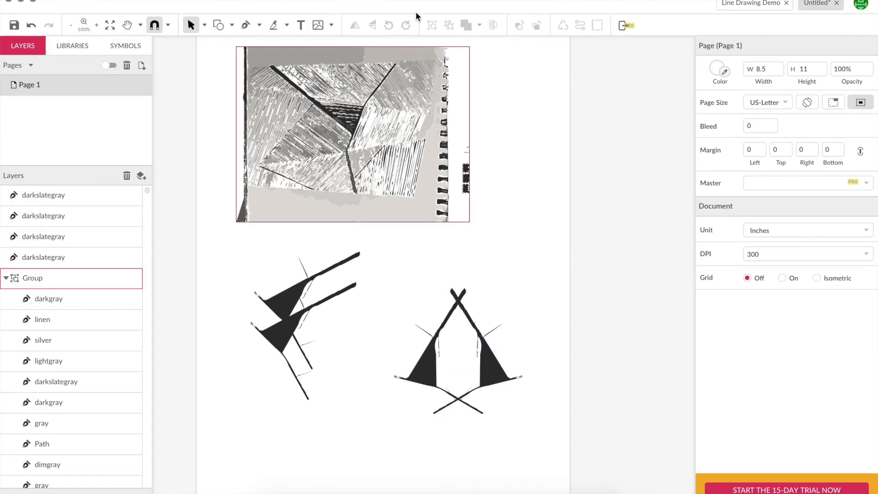
pyautogui.click(757, 4)
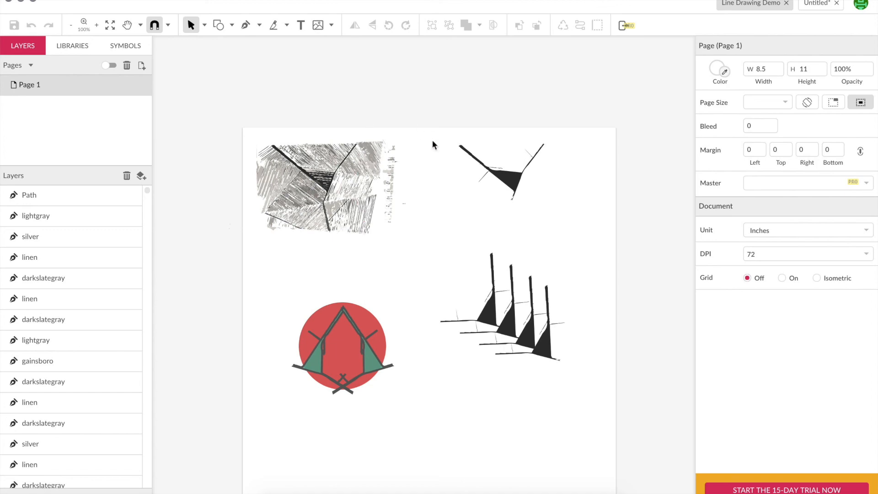
# Switch to the course page in the browser and open the GRAVIT tutorial library on YouTube.
pyautogui.hotkey('ctrl', 'Up')
pyautogui.click(274, 321)
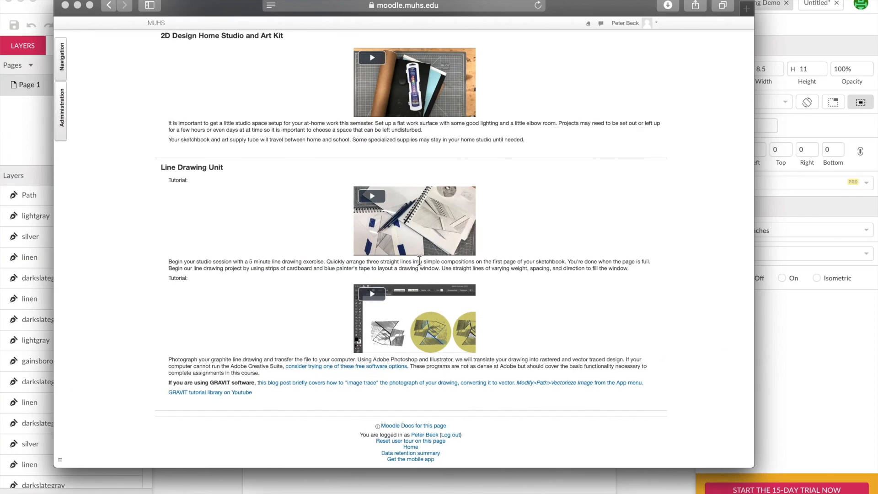
pyautogui.click(196, 399)
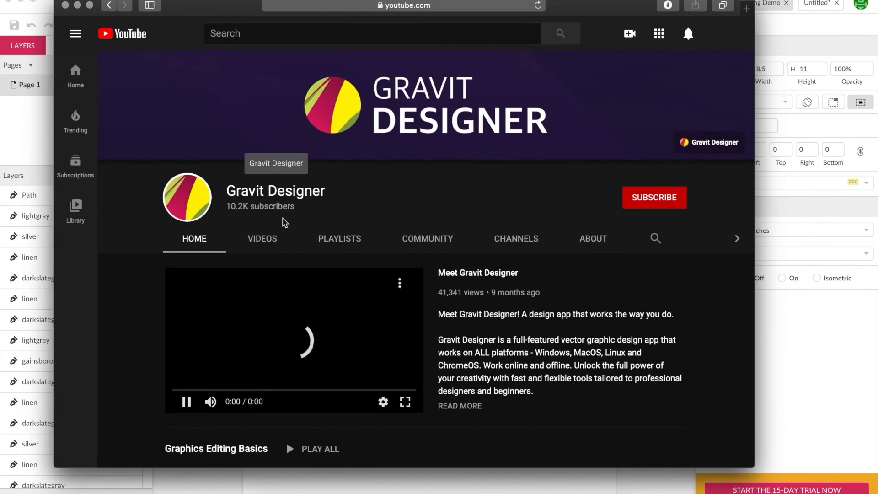
# Pause the Gravit Designer channel's intro video and look through the Graphics Editing Basics and Digital Illustration tutorials.
pyautogui.scroll(-1, 274, 237)
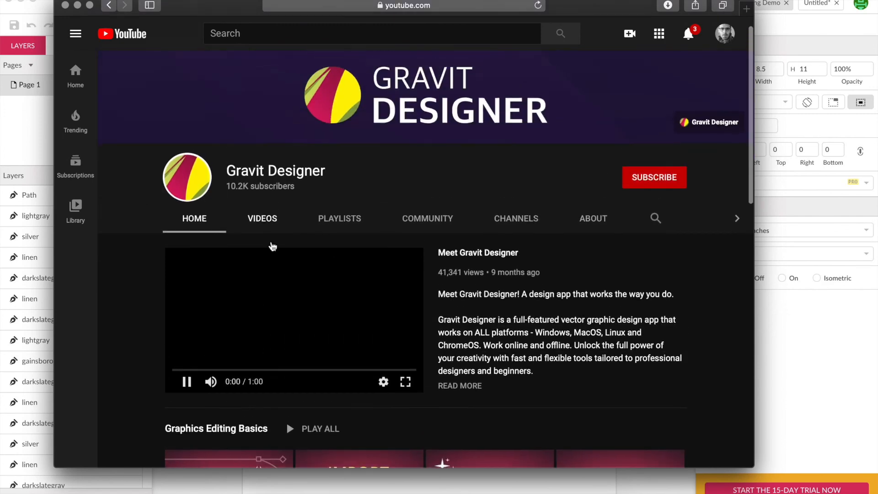
pyautogui.click(186, 389)
pyautogui.scroll(-5, 354, 282)
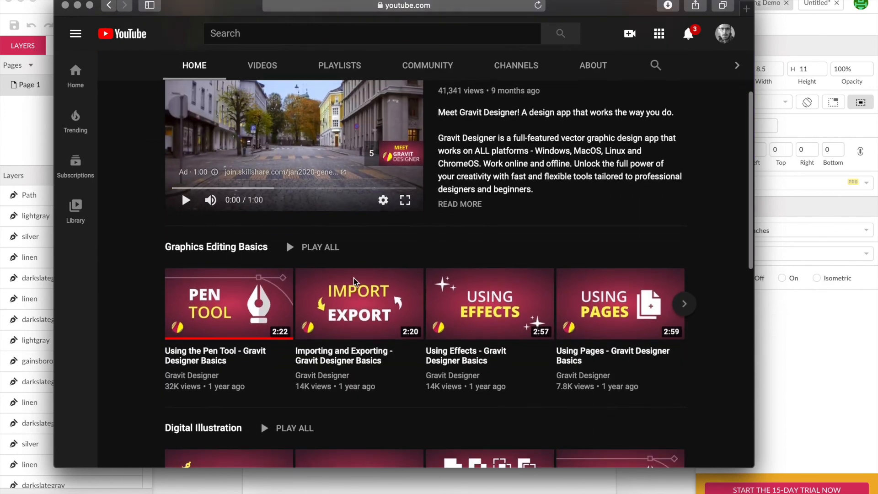
pyautogui.scroll(-3, 355, 281)
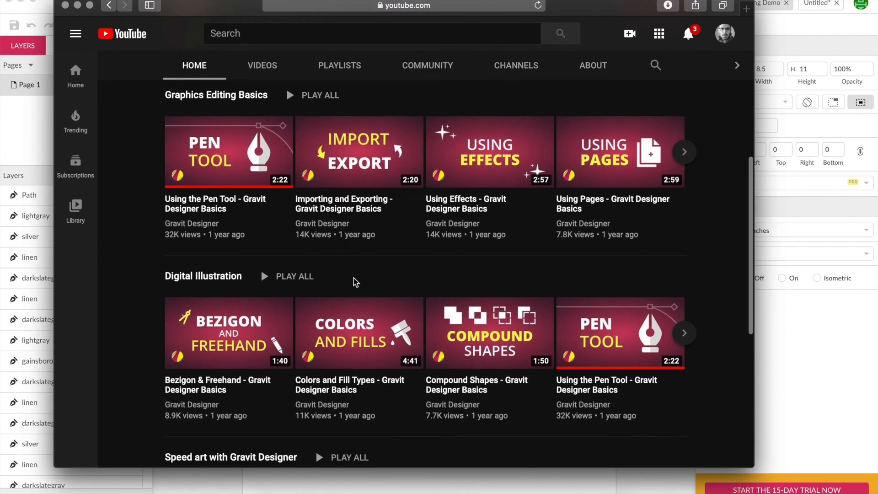
pyautogui.scroll(-3, 354, 282)
pyautogui.scroll(9, 355, 282)
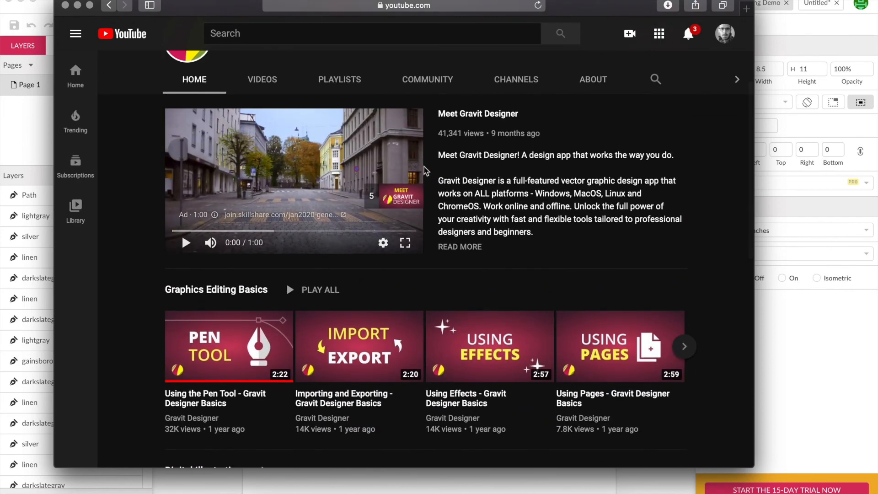
# View the Line Drawing Demo in Gravit Designer, then switch to Illustrator and close the Image Trace panel.
pyautogui.hotkey('ctrl', 'Up')
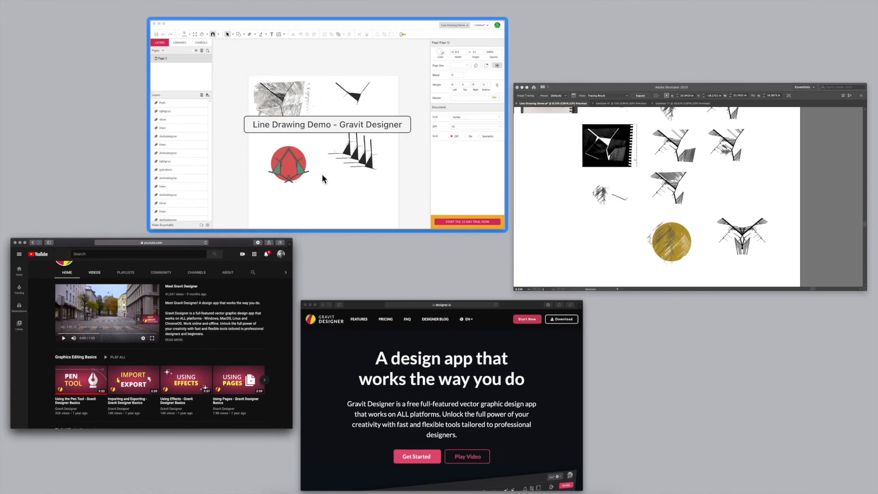
pyautogui.click(322, 174)
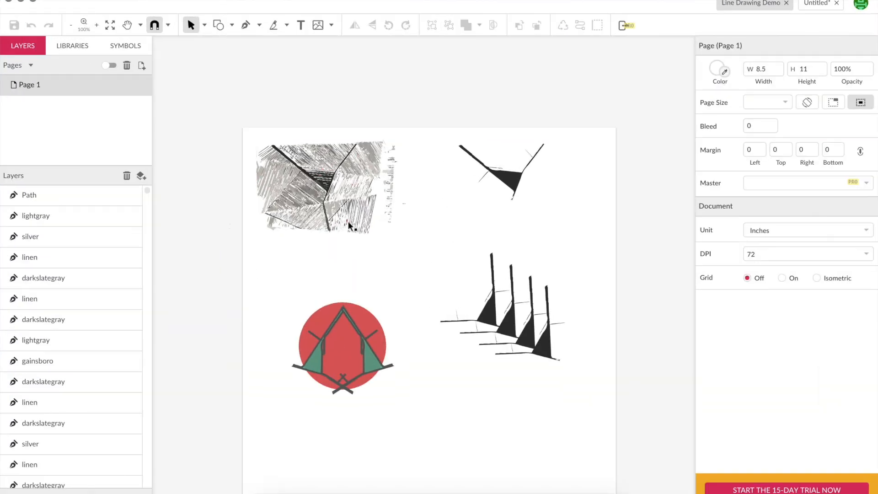
pyautogui.hotkey('ctrl', 'Up')
pyautogui.click(551, 239)
pyautogui.click(542, 127)
pyautogui.moveTo(541, 128); pyautogui.dragTo(559, 70)
# Examine Illustrator's traced drawing, inverted version and derived compositions, and return to the Line Drawing Demo in Gravit Designer.
pyautogui.scroll(5, 591, 203)
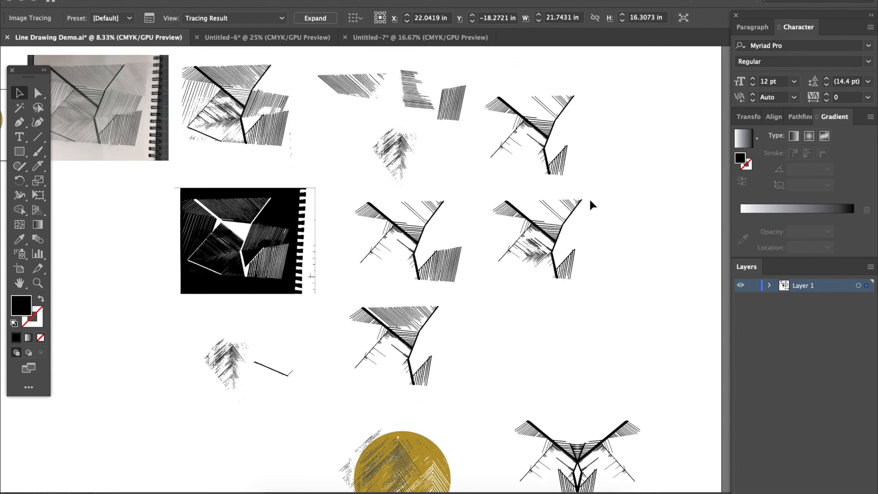
pyautogui.hscroll(-3, 593, 204)
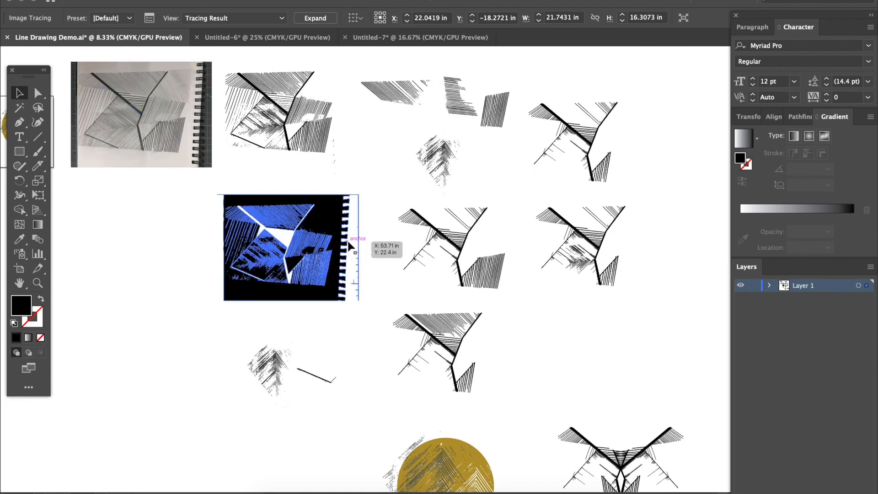
pyautogui.scroll(-4, 352, 246)
pyautogui.hscroll(2, 353, 246)
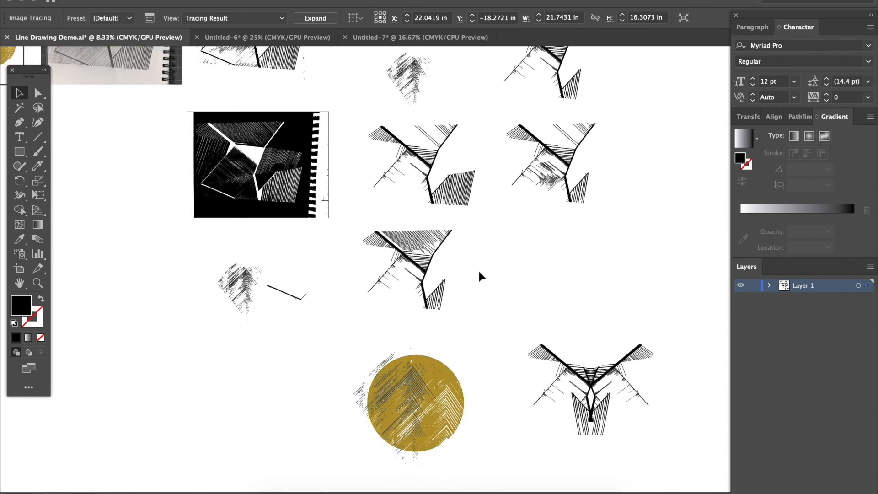
pyautogui.hotkey('ctrl', 'Up')
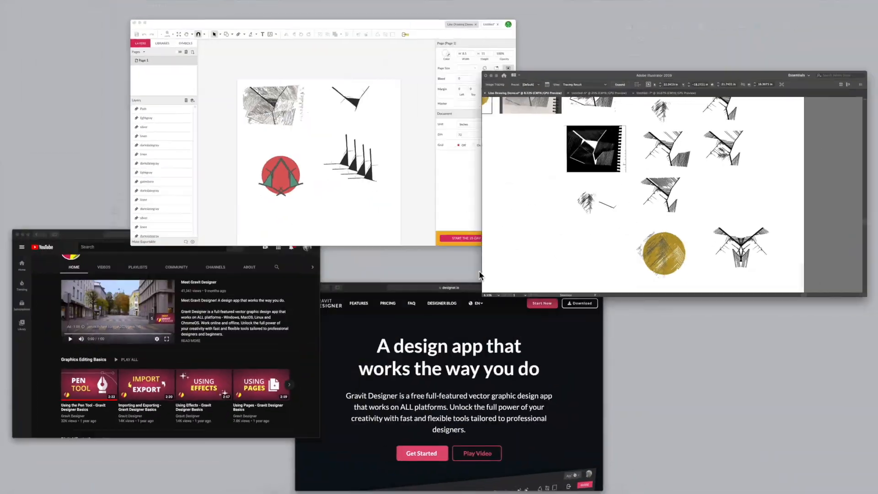
pyautogui.click(399, 218)
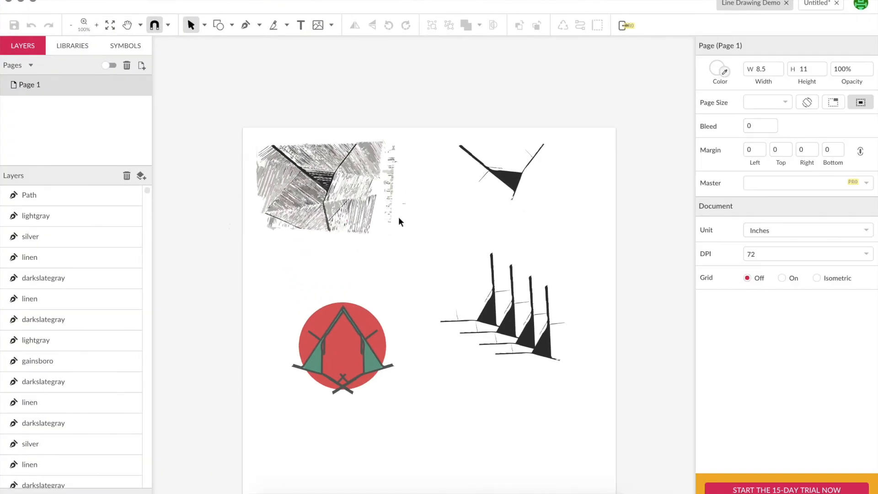